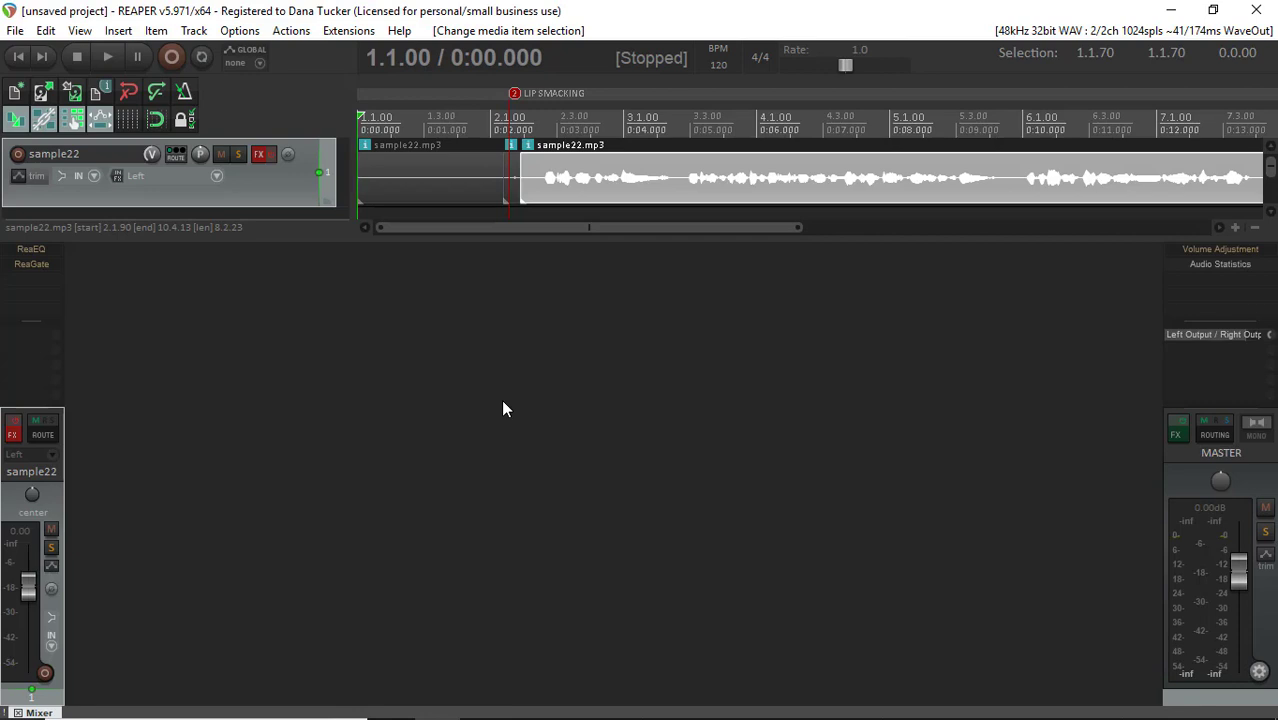
Open the master track's Audio Statistics and play the project from the start to measure its levels
{"action": "left_click", "coordinate": [1222, 265]}
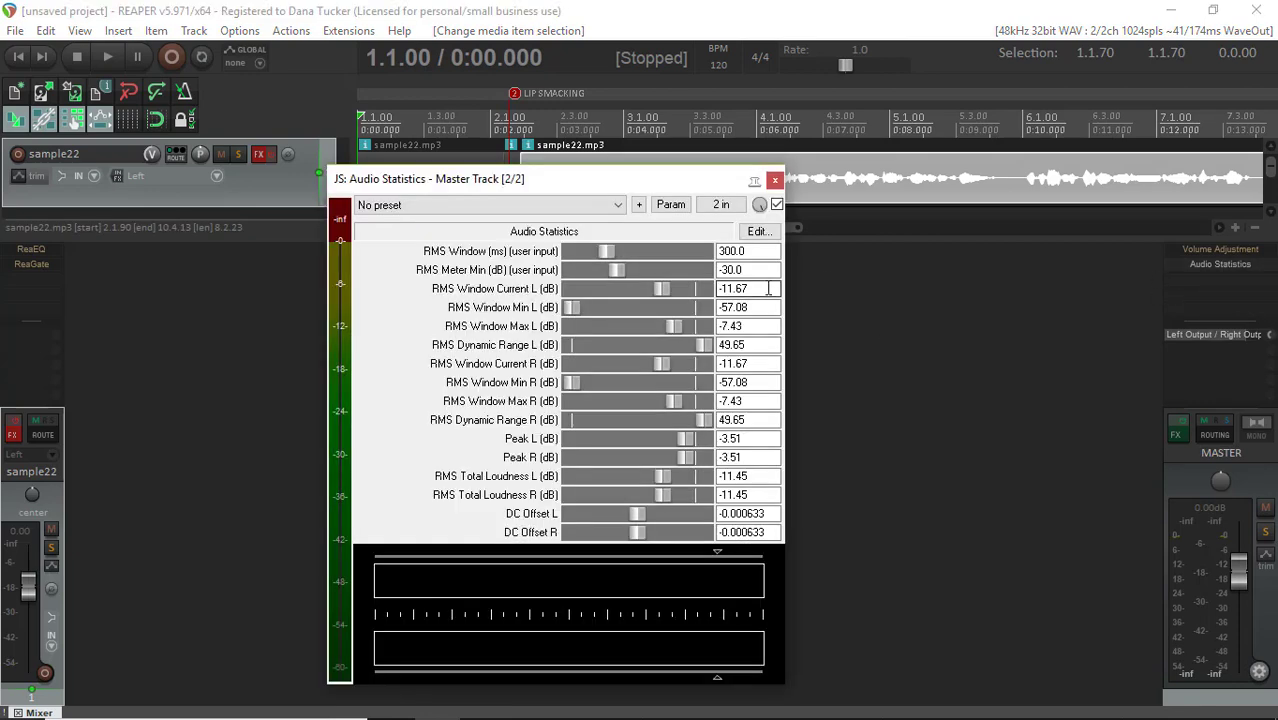
{"action": "left_click", "coordinate": [15, 59]}
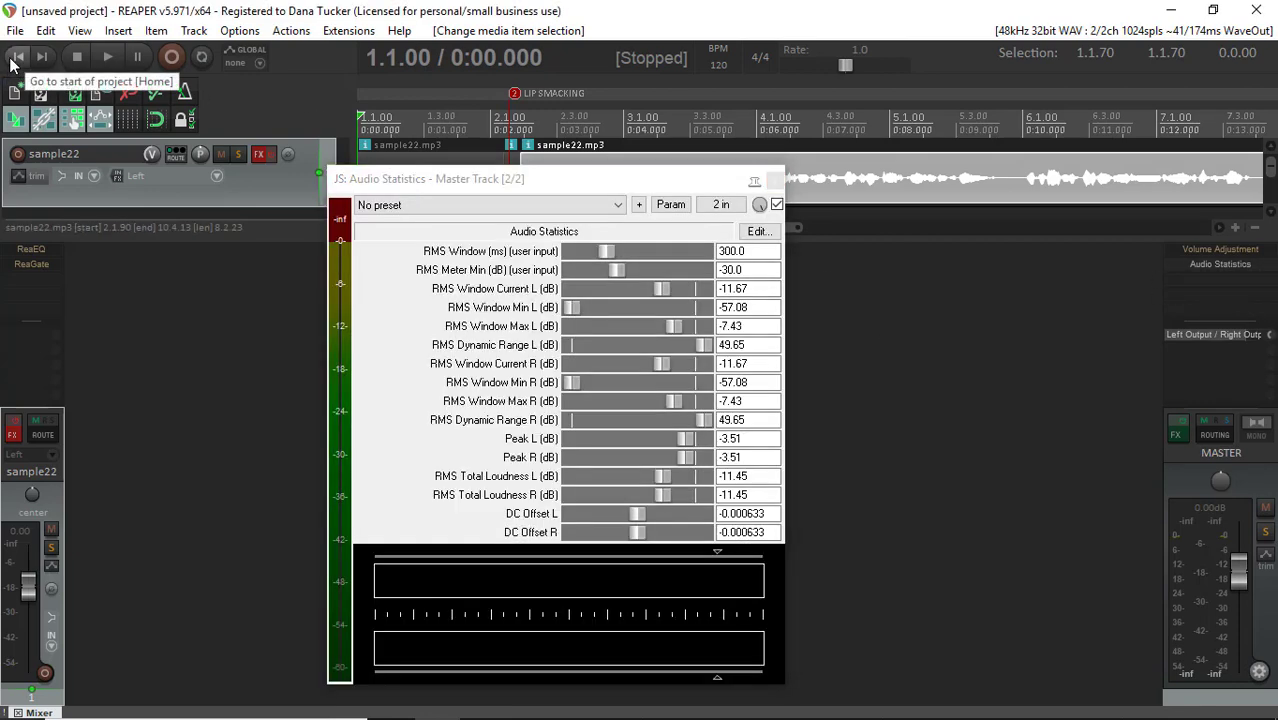
{"action": "left_click", "coordinate": [105, 60]}
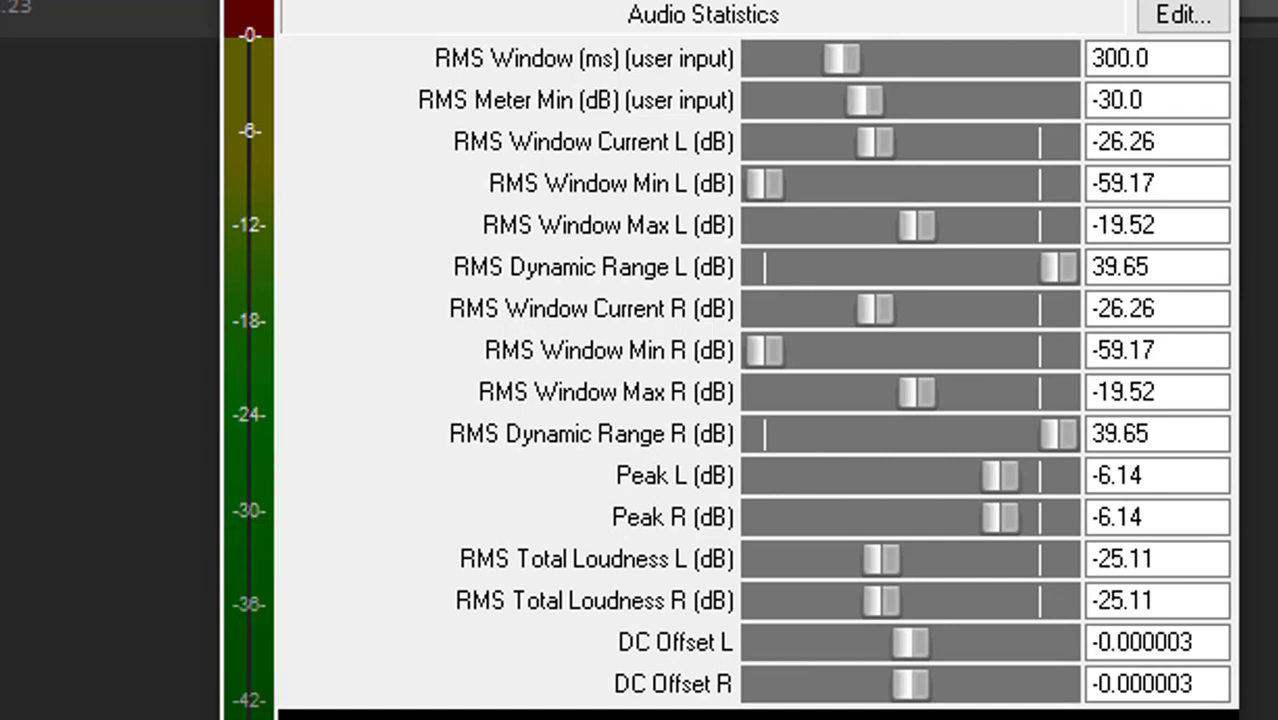
{"action": "left_click", "coordinate": [1210, 185]}
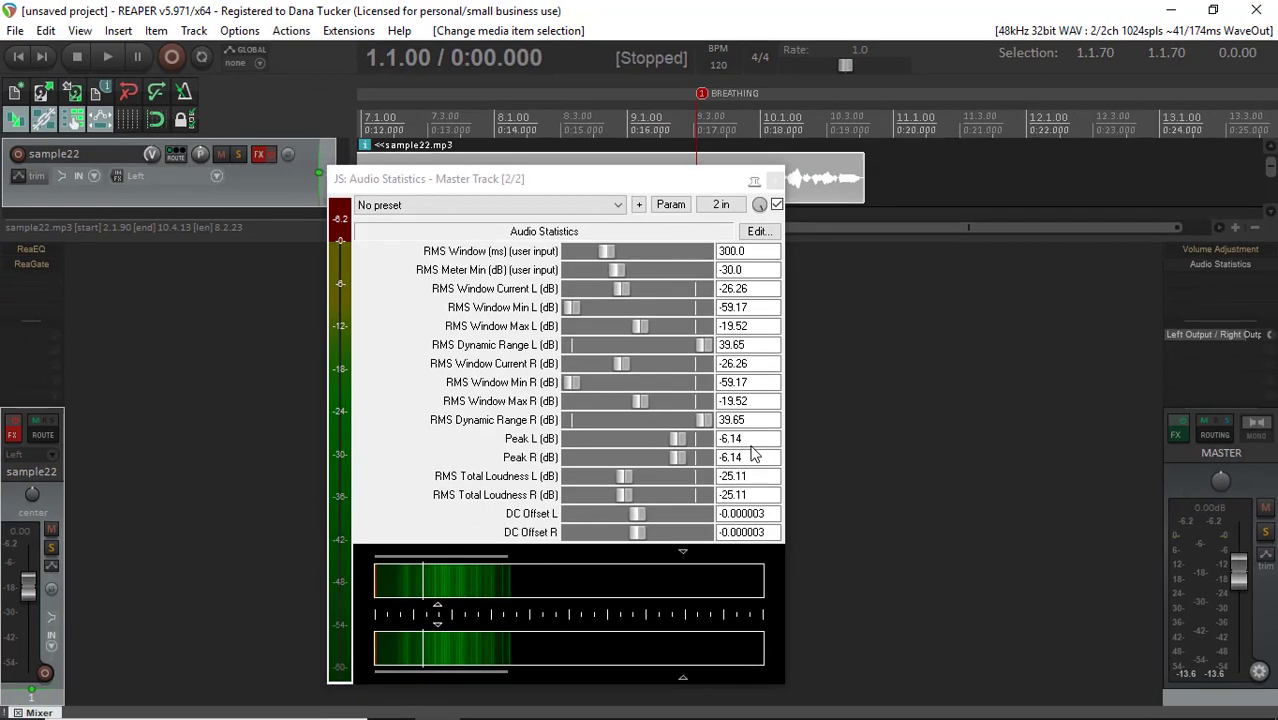
Enable the bypassed Volume Adjustment effect on the master track, and replay the project from the start to measure the adjusted levels
{"action": "left_click", "coordinate": [1221, 252]}
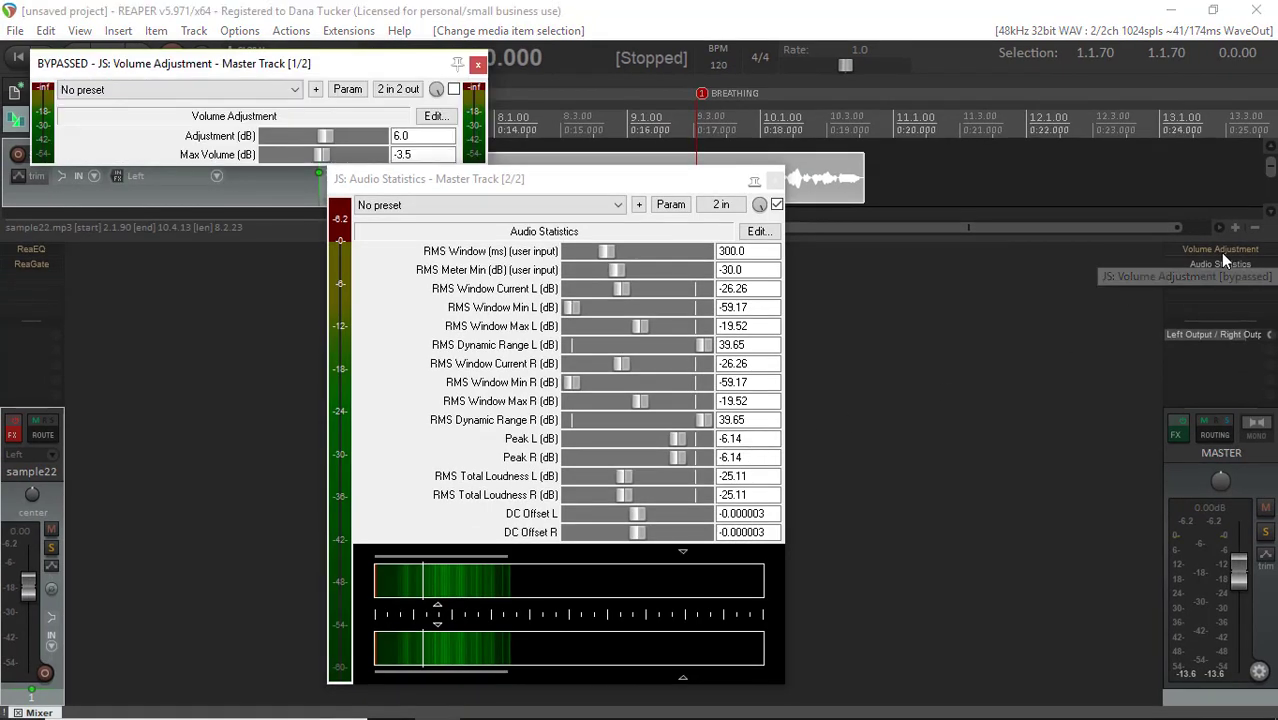
{"action": "left_click", "coordinate": [453, 89]}
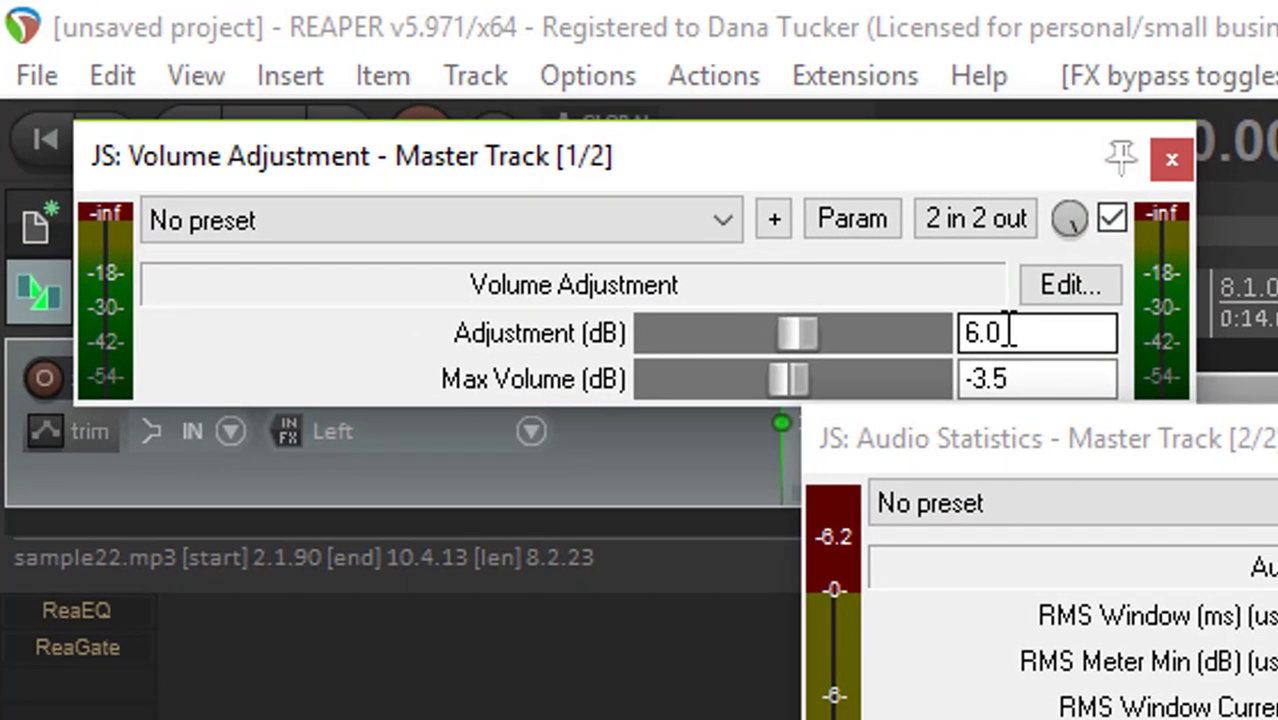
{"action": "left_click", "coordinate": [1027, 380]}
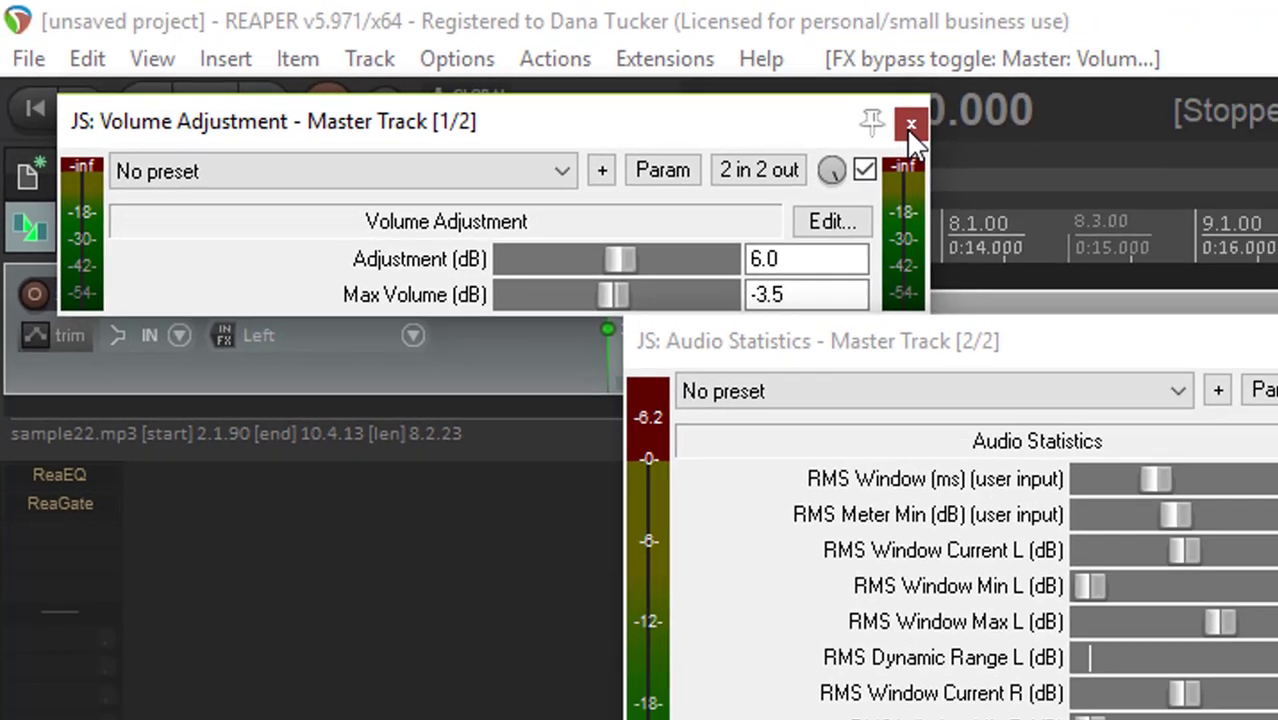
{"action": "left_click", "coordinate": [911, 125]}
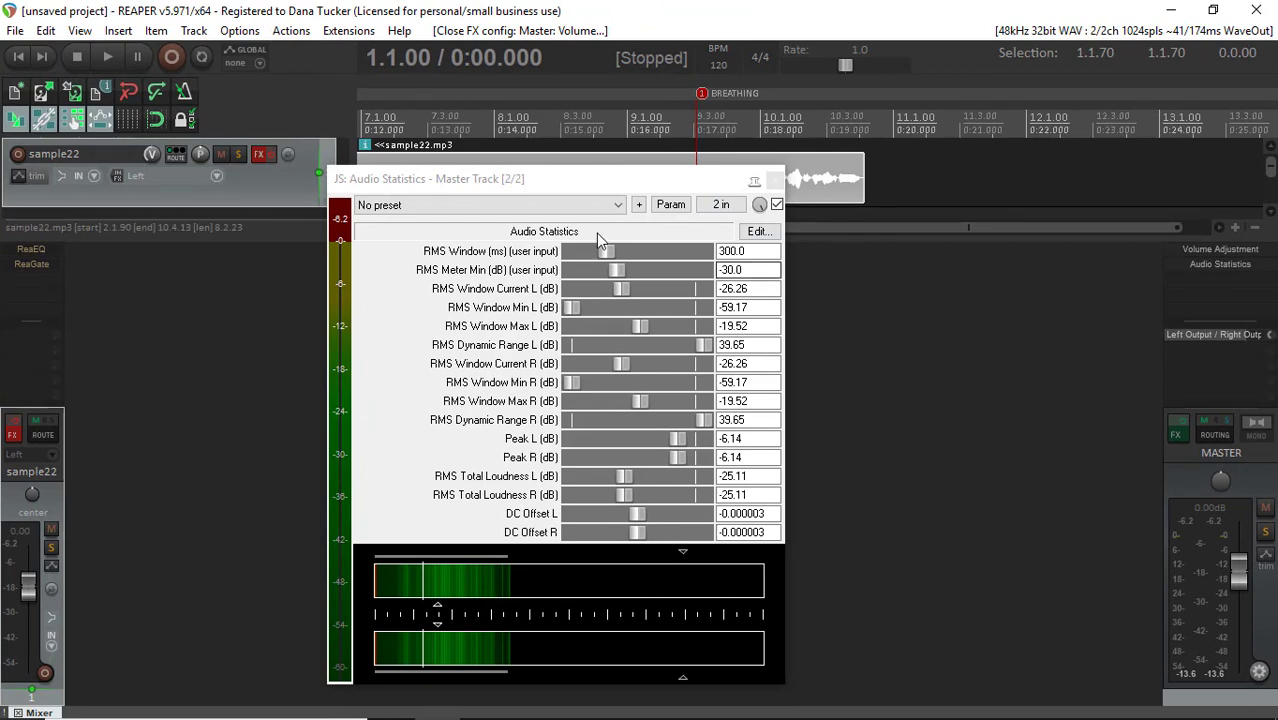
{"action": "left_click", "coordinate": [16, 60]}
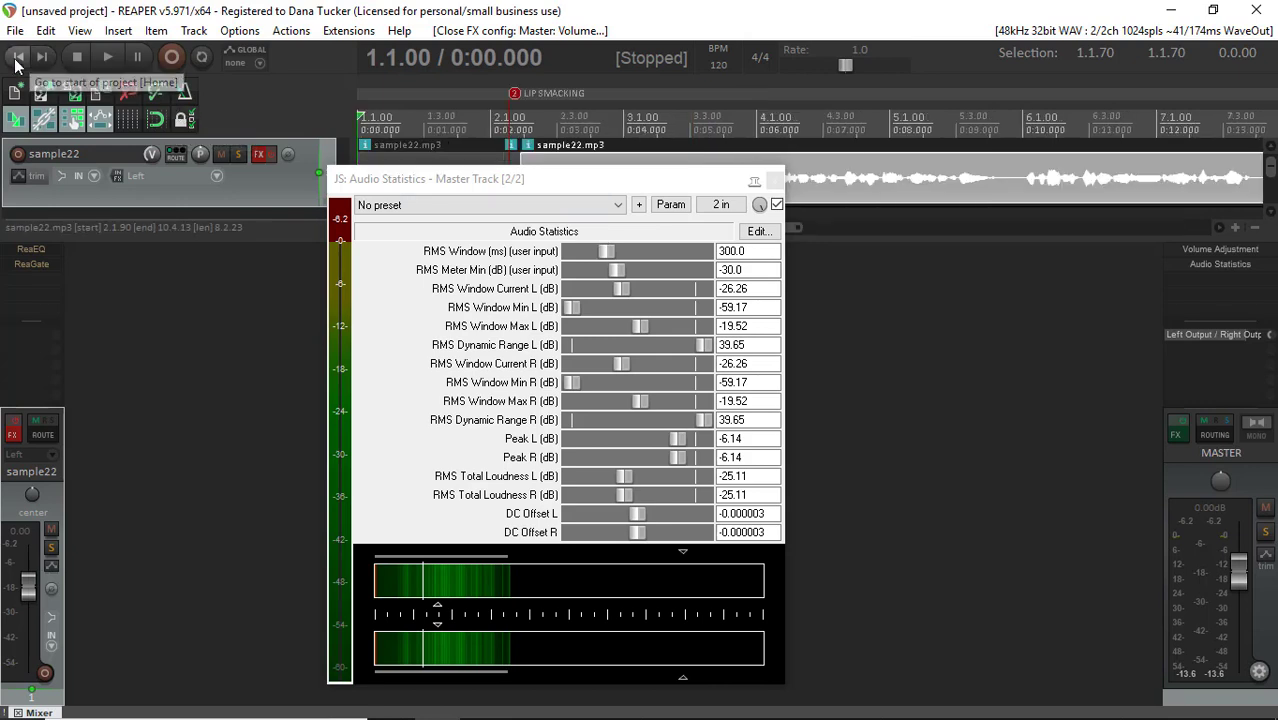
{"action": "left_click", "coordinate": [106, 57]}
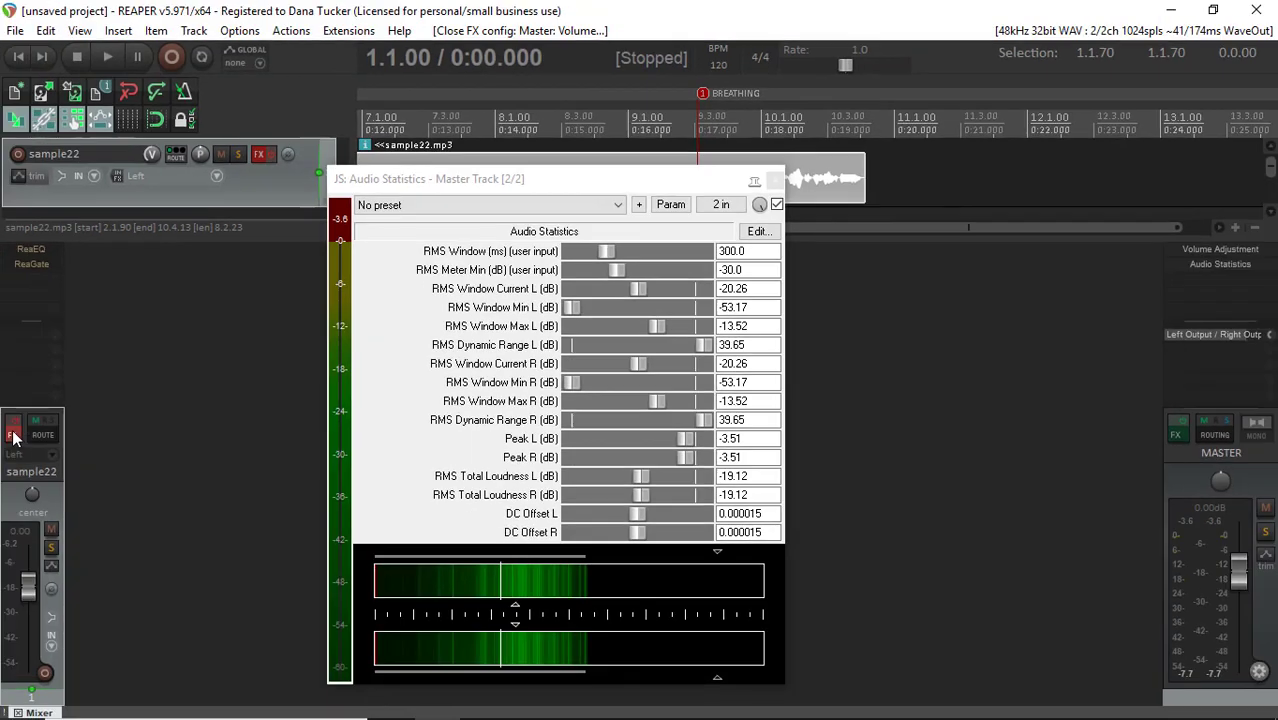
Enable the effects on the sample22 track and bring up its ReaEQ in place of the Audio Statistics window
{"action": "left_click", "coordinate": [12, 433]}
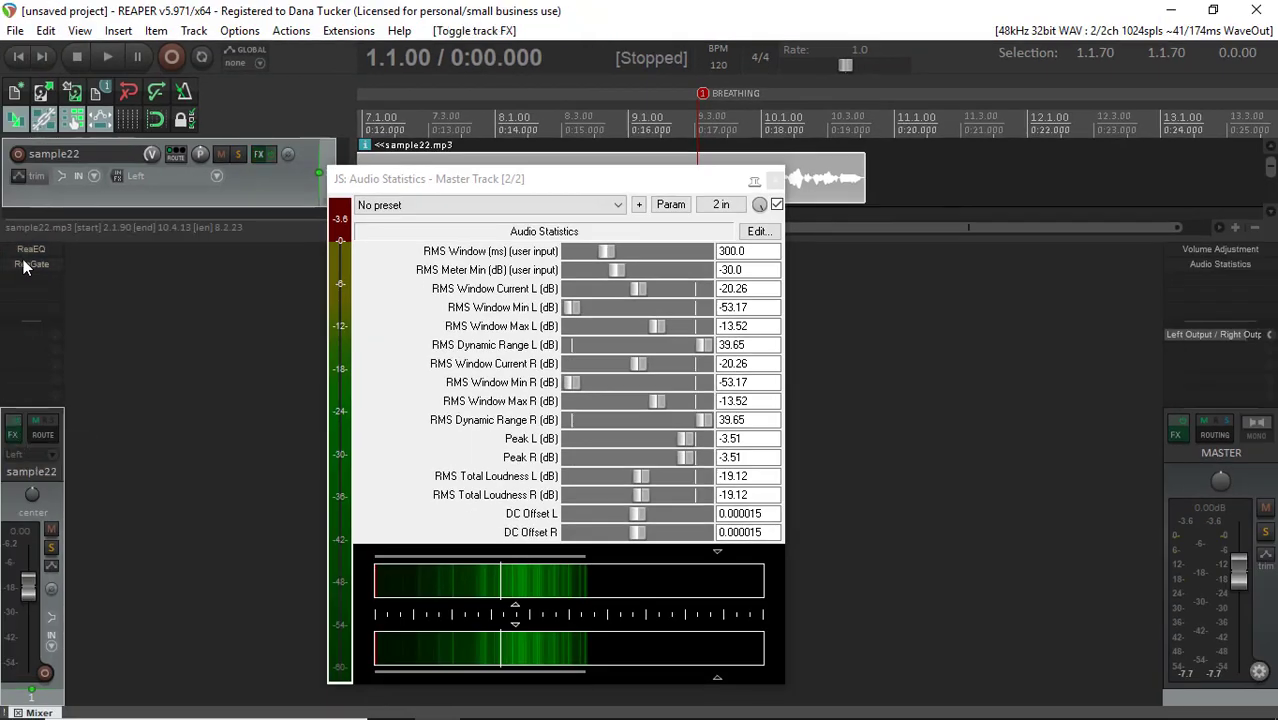
{"action": "left_click", "coordinate": [28, 250]}
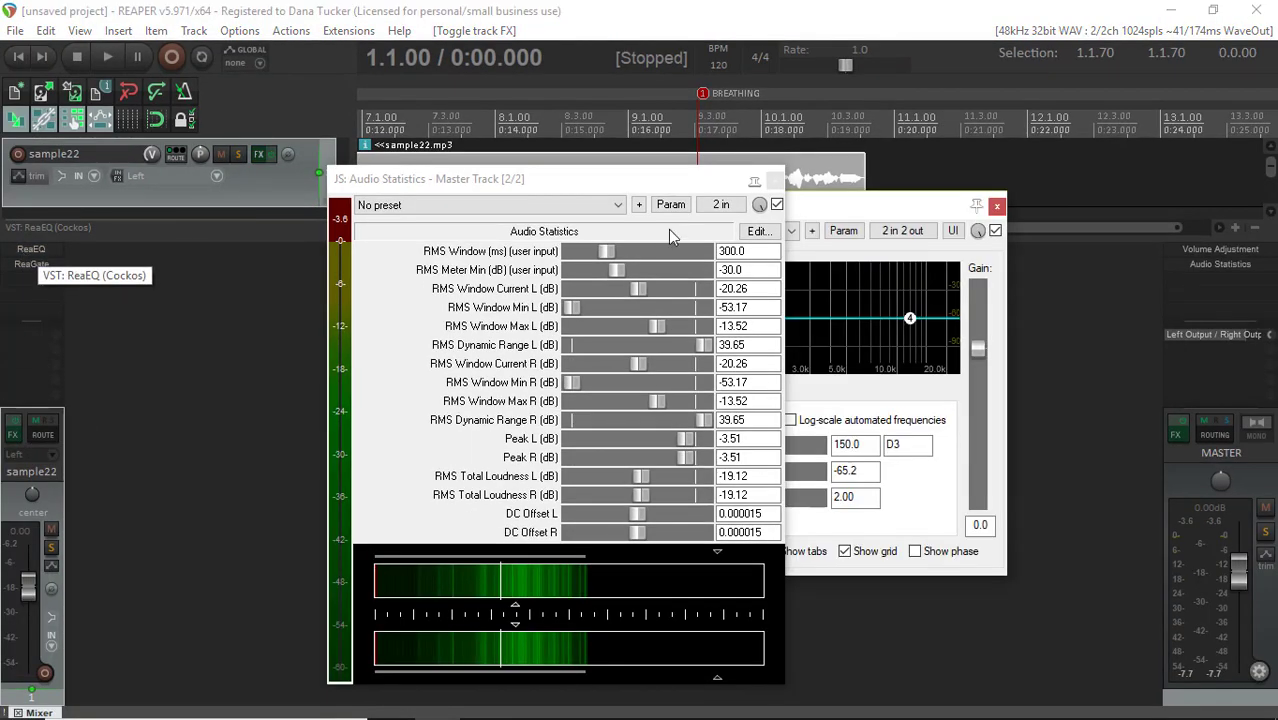
{"action": "left_click", "coordinate": [776, 179]}
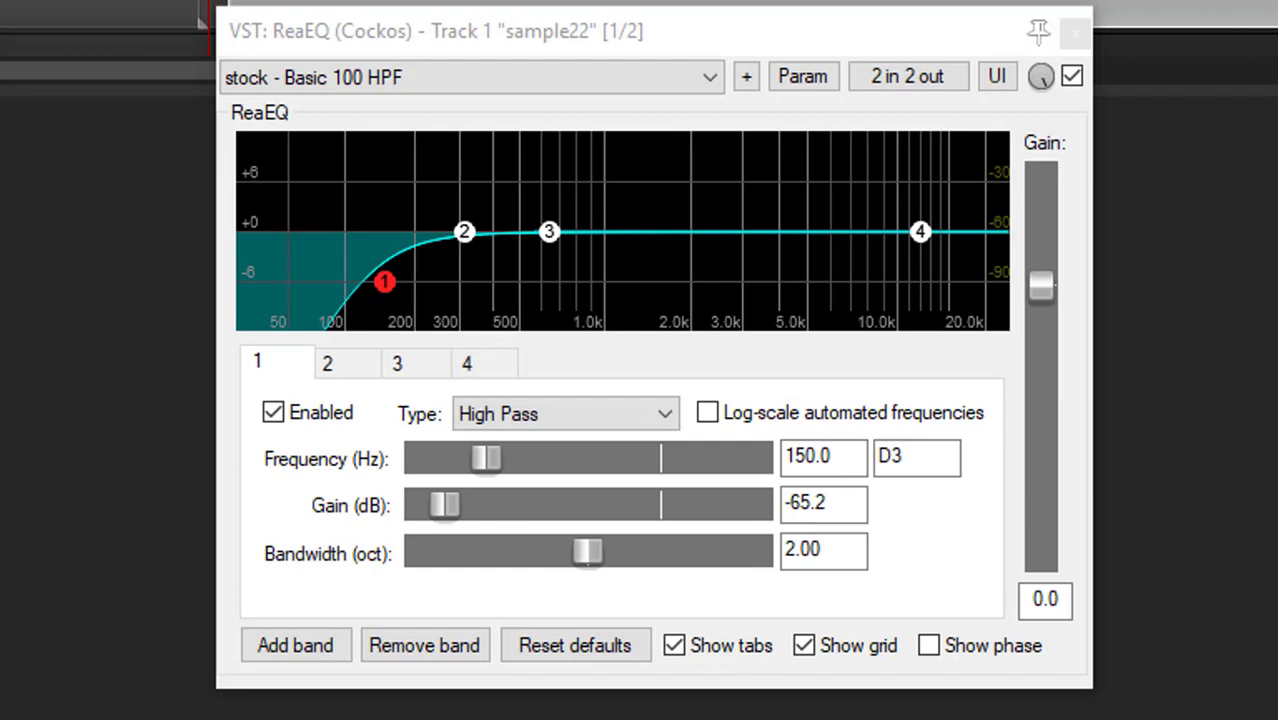
Set the frequency of ReaEQ's high-pass band 1 to 200 Hz while playing the opening section, and close the equalizer
{"action": "key", "text": "space"}
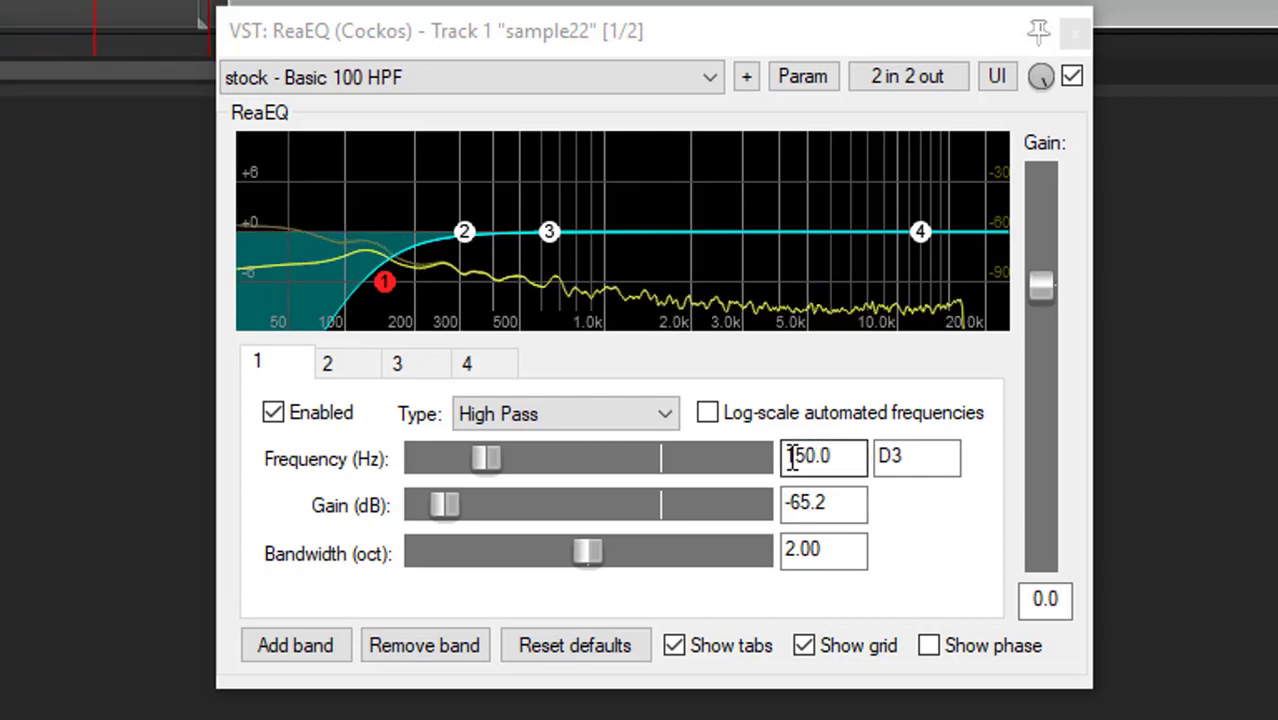
{"action": "left_click_drag", "start_coordinate": [786, 455], "coordinate": [902, 450]}
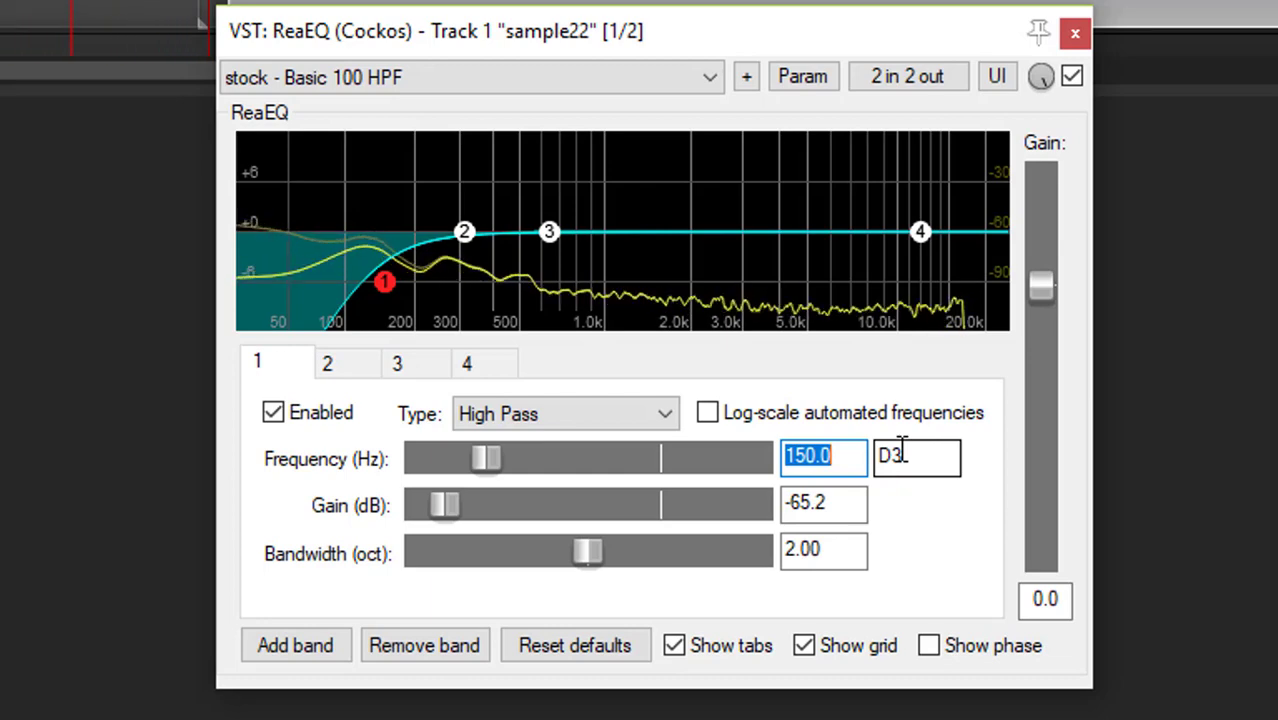
{"action": "type", "text": "200"}
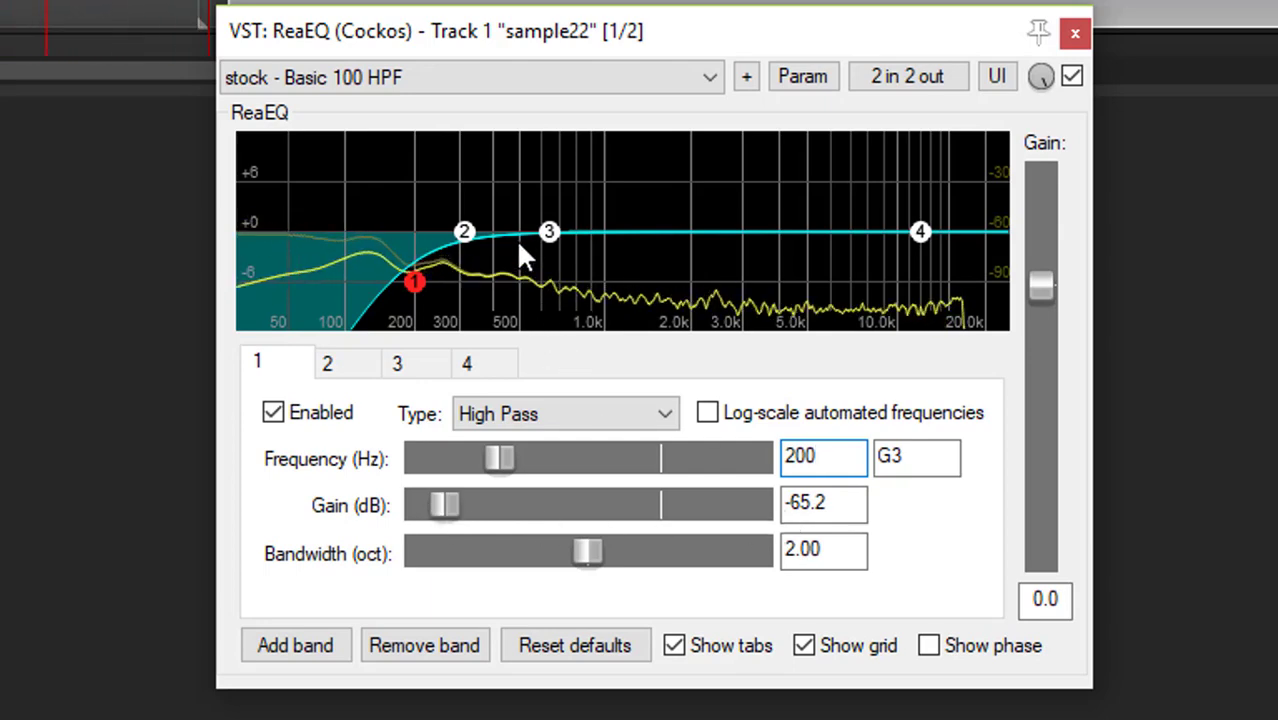
{"action": "mouse_move", "coordinate": [412, 284]}
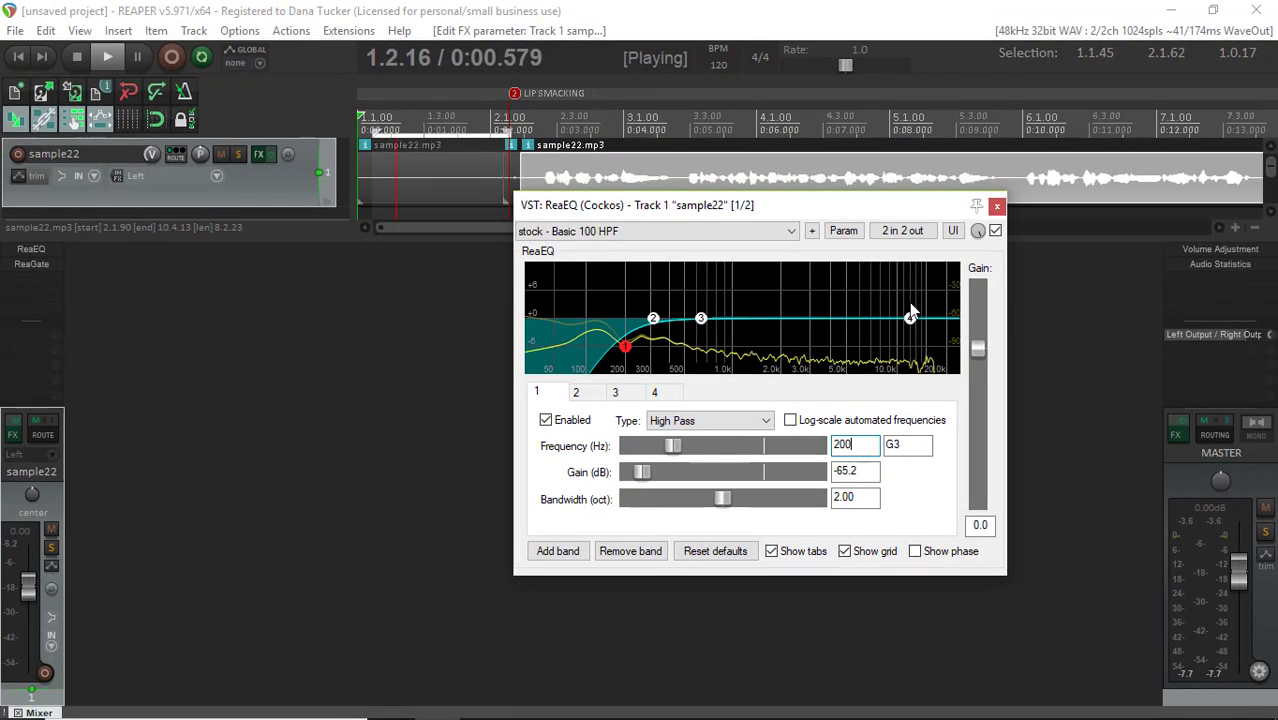
{"action": "left_click", "coordinate": [997, 208]}
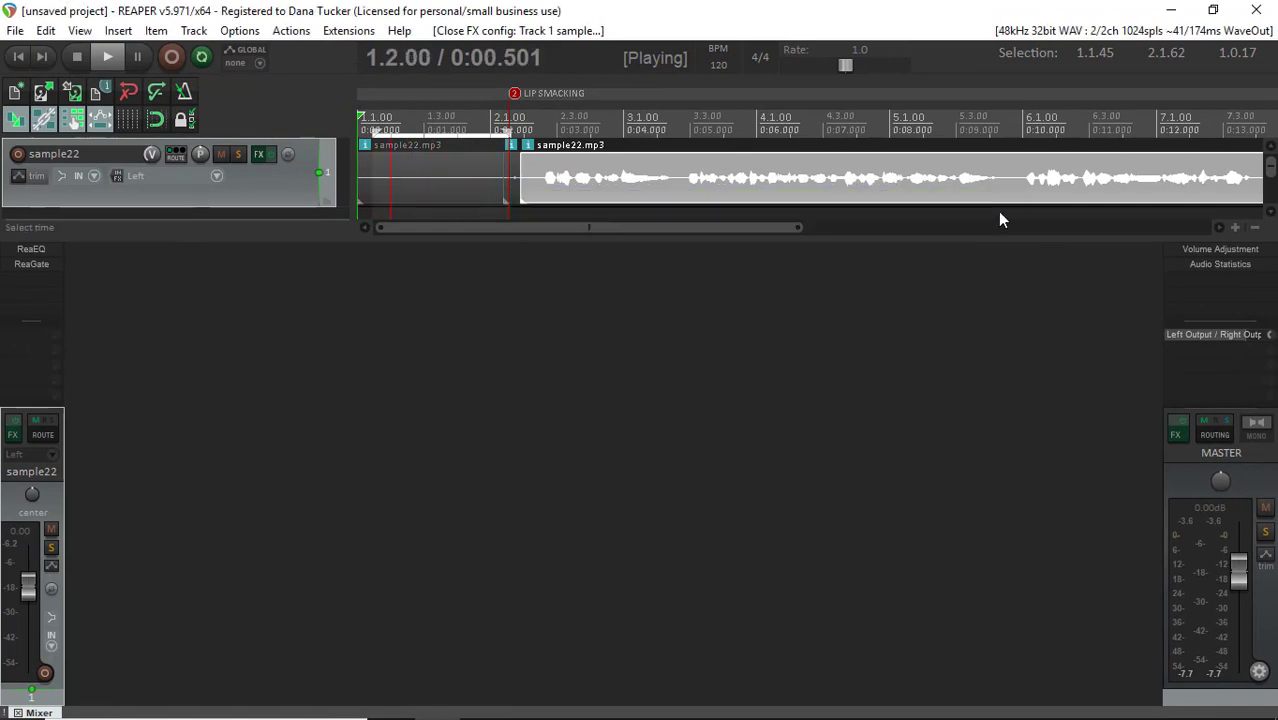
Review the ReaGate settings on the sample22 track, and stop the looped playback
{"action": "left_click", "coordinate": [28, 268]}
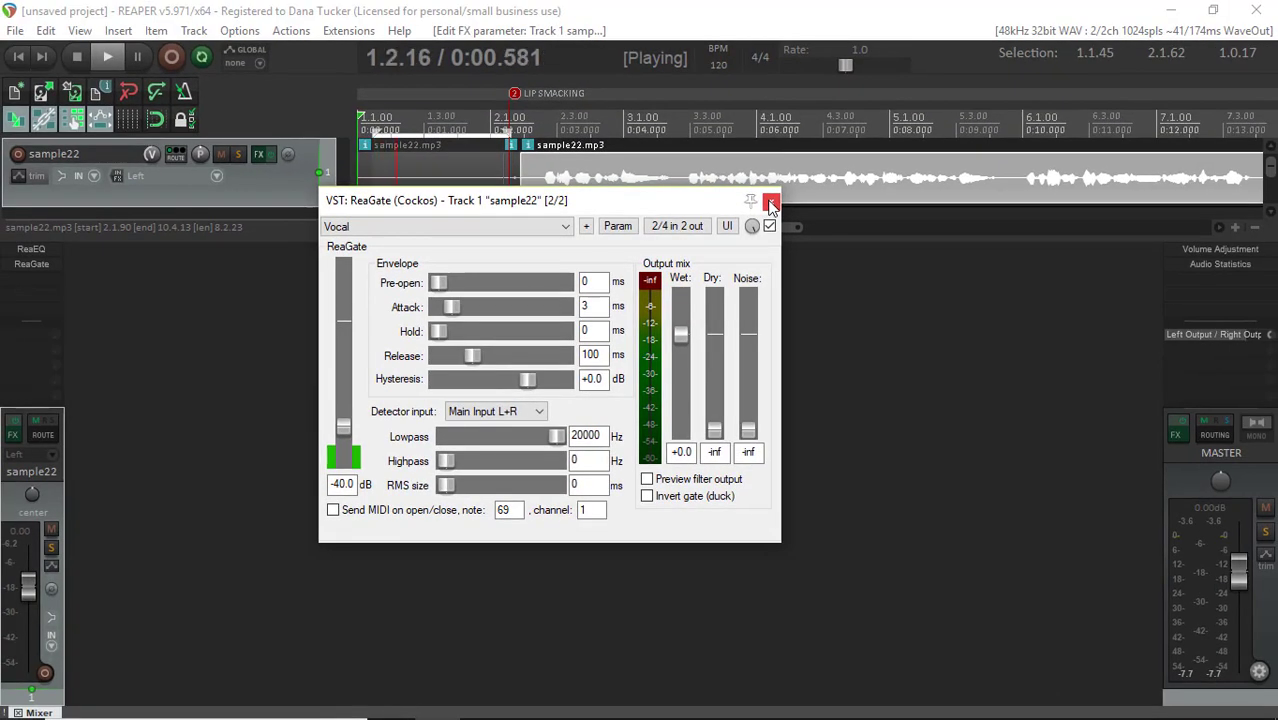
{"action": "left_click", "coordinate": [1206, 28]}
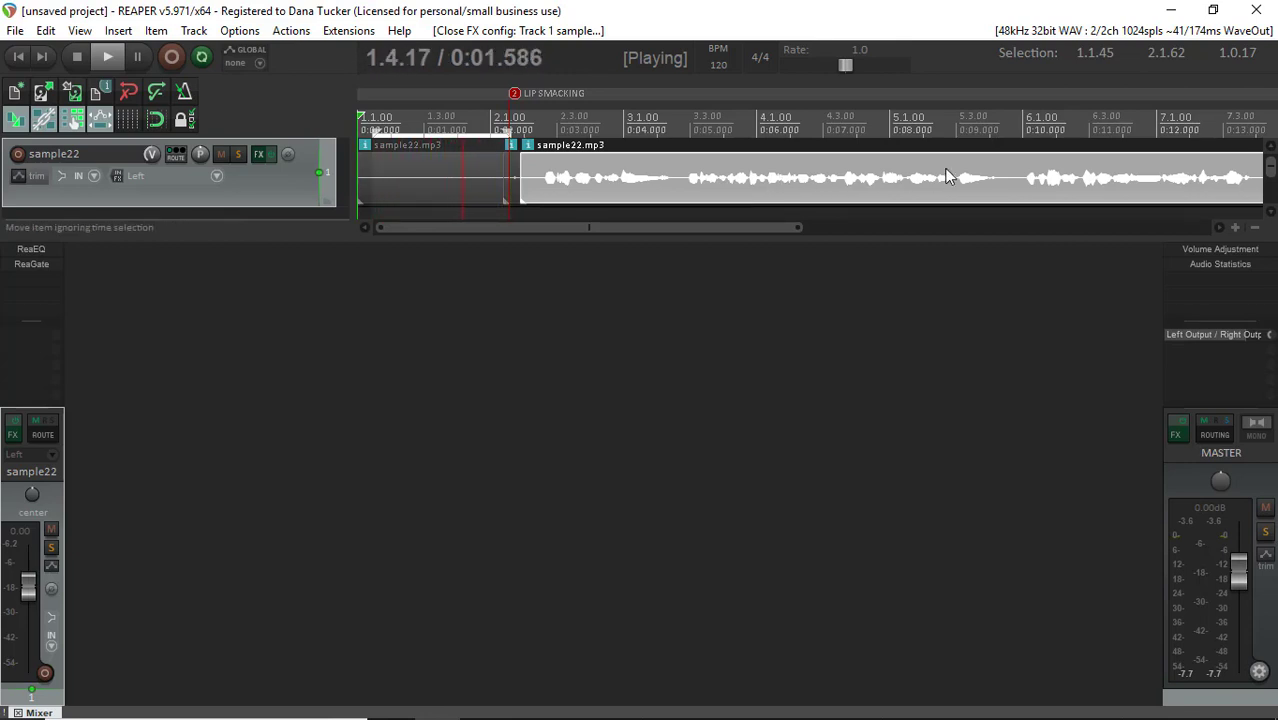
{"action": "scroll", "coordinate": [754, 167], "scroll_direction": "up", "scroll_amount": 4}
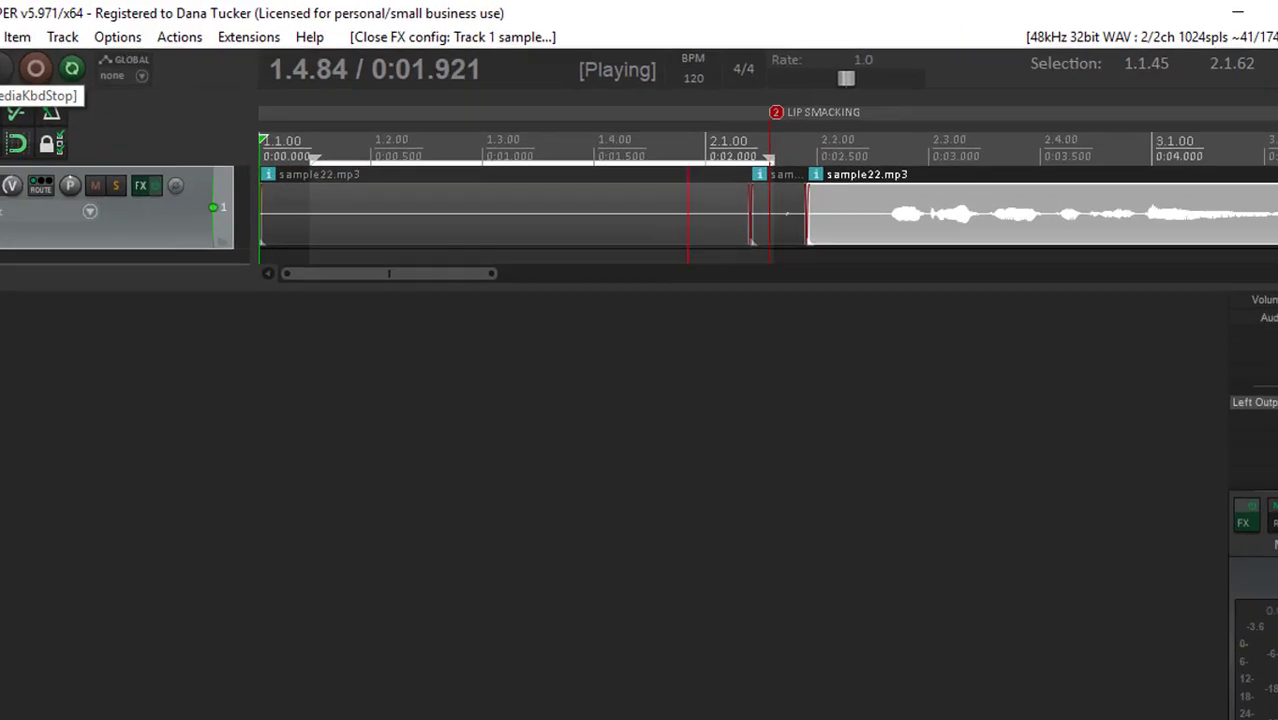
{"action": "left_click", "coordinate": [77, 57]}
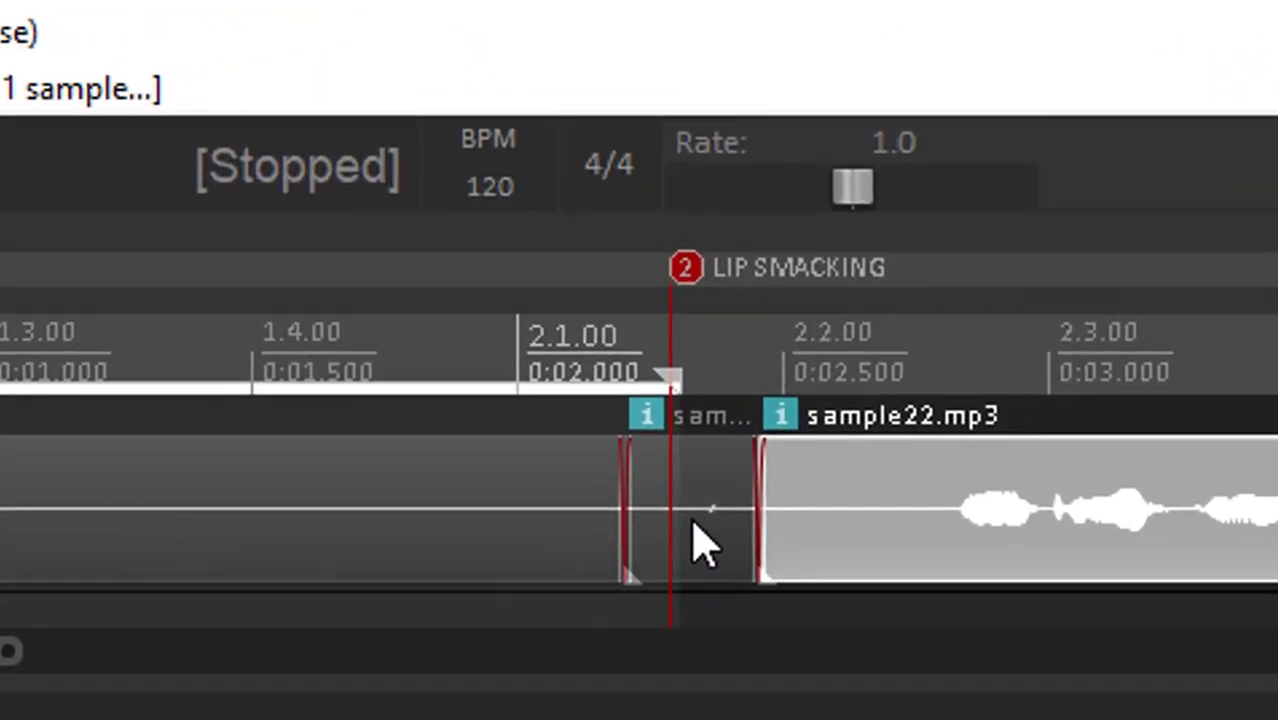
Select the time range from 2.1.70 to 2.1.77 around the click after the LIP SMACKING marker and audition it with track effects bypassed
{"action": "left_click", "coordinate": [726, 488]}
{"action": "scroll", "coordinate": [707, 541], "scroll_direction": "up", "scroll_amount": 6}
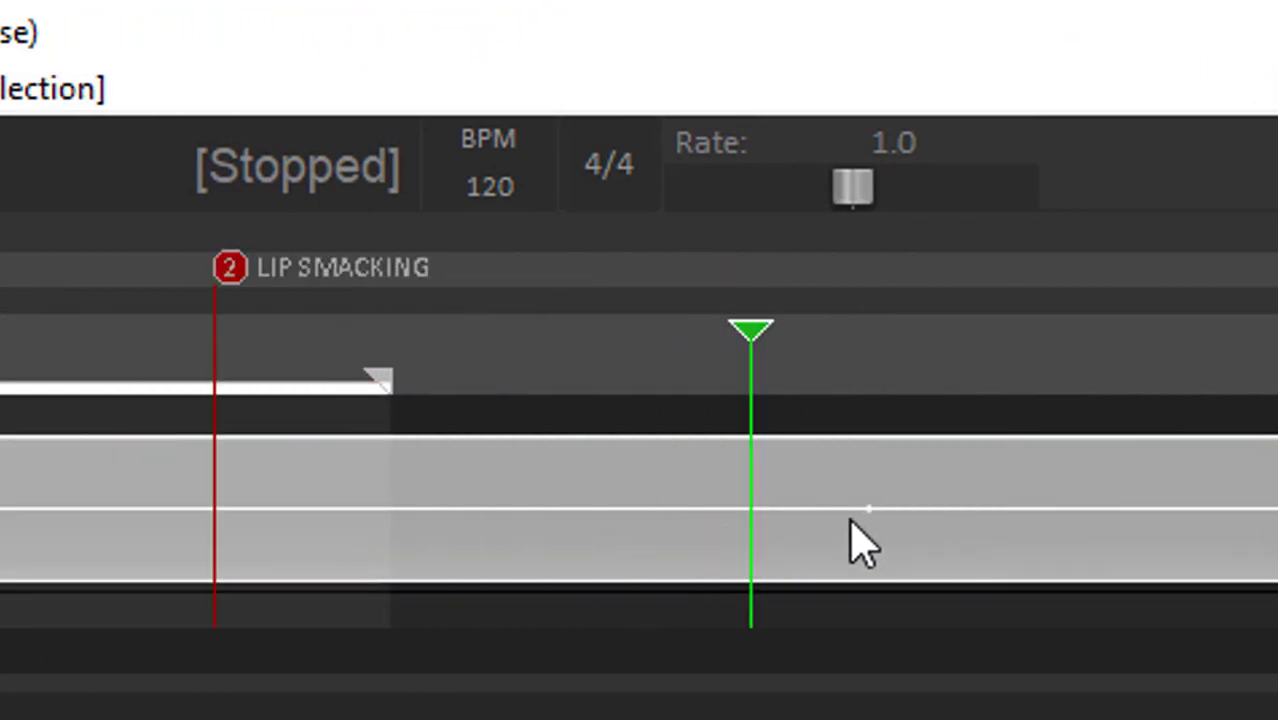
{"action": "left_click_drag", "start_coordinate": [747, 372], "coordinate": [1025, 382]}
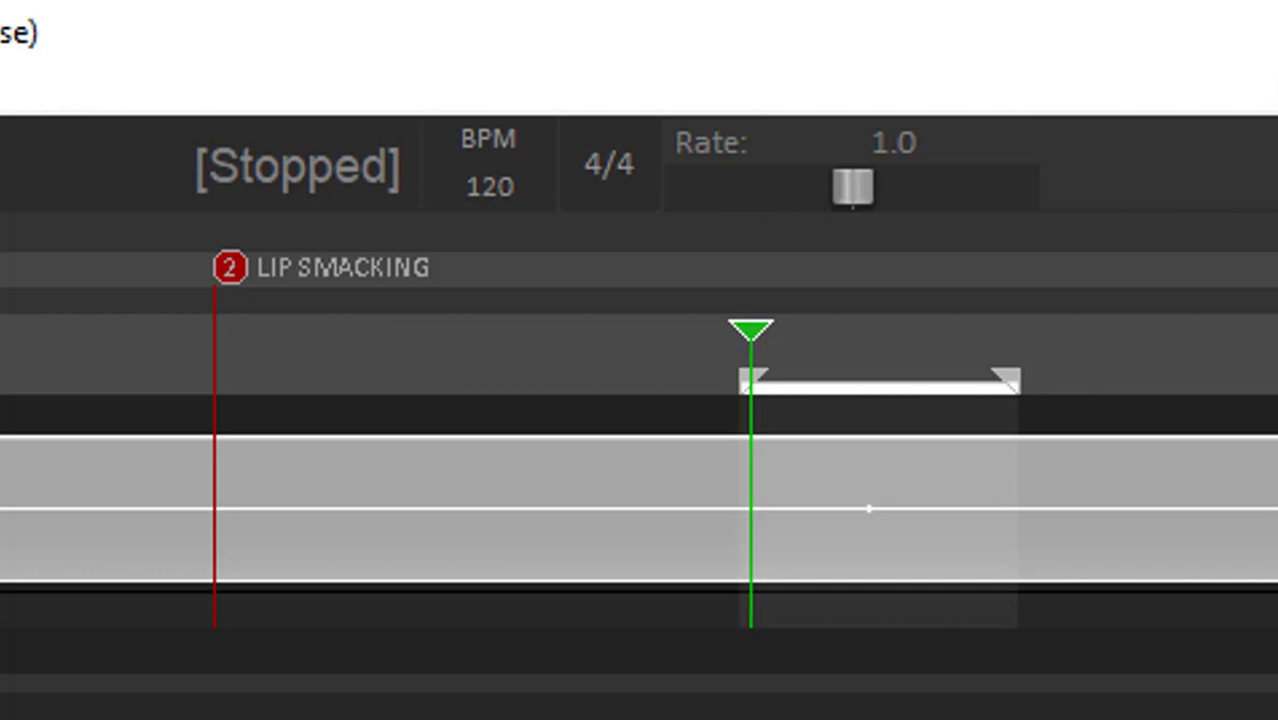
{"action": "key", "text": "space"}
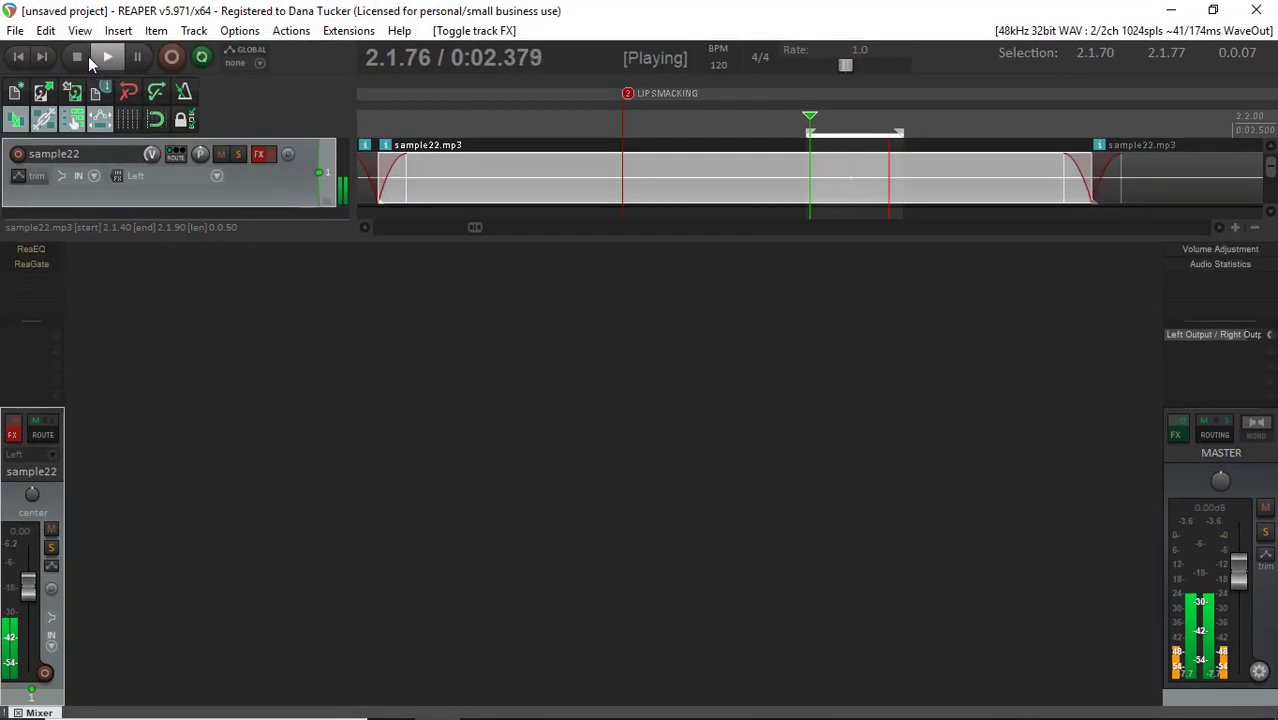
{"action": "left_click", "coordinate": [80, 57]}
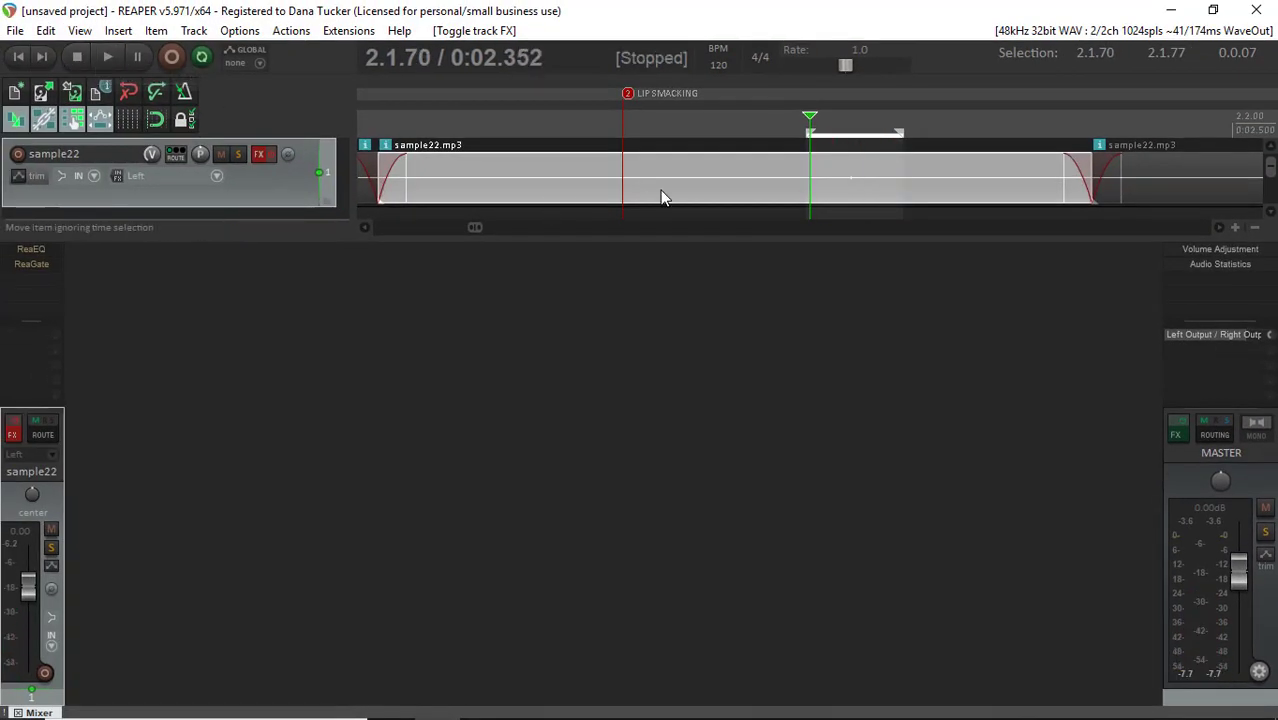
Lower the volume of the short item containing the lip smack to -inf dB, and re-enable the sample22 track's effects
{"action": "scroll", "coordinate": [715, 182], "scroll_direction": "down", "scroll_amount": 2}
{"action": "scroll", "coordinate": [715, 182], "scroll_direction": "down", "scroll_amount": 3}
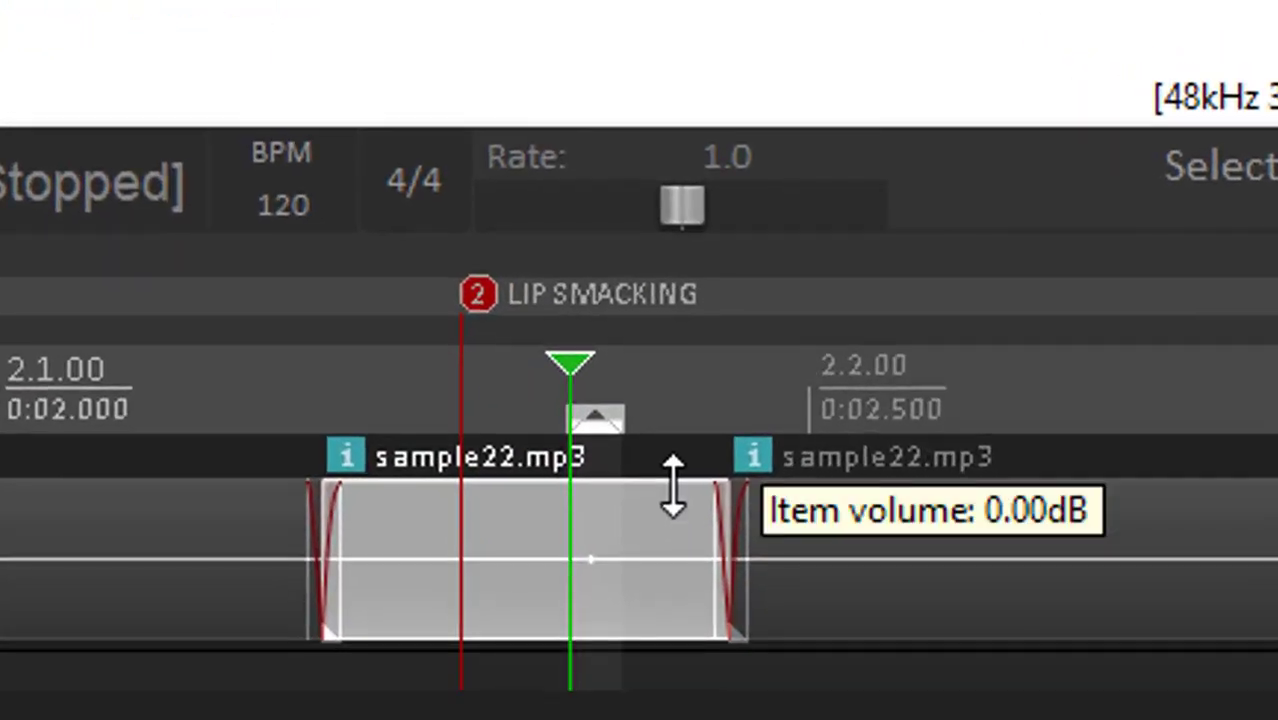
{"action": "left_click_drag", "start_coordinate": [690, 460], "coordinate": [657, 612]}
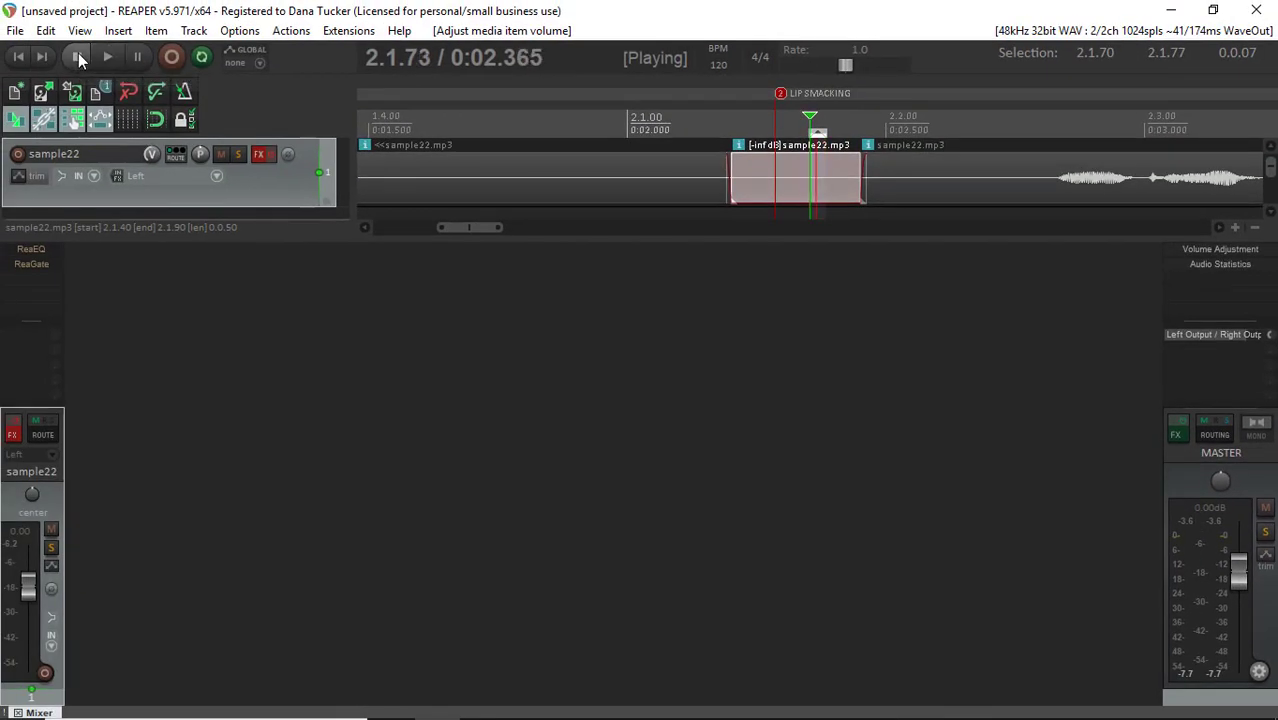
{"action": "left_click", "coordinate": [79, 57]}
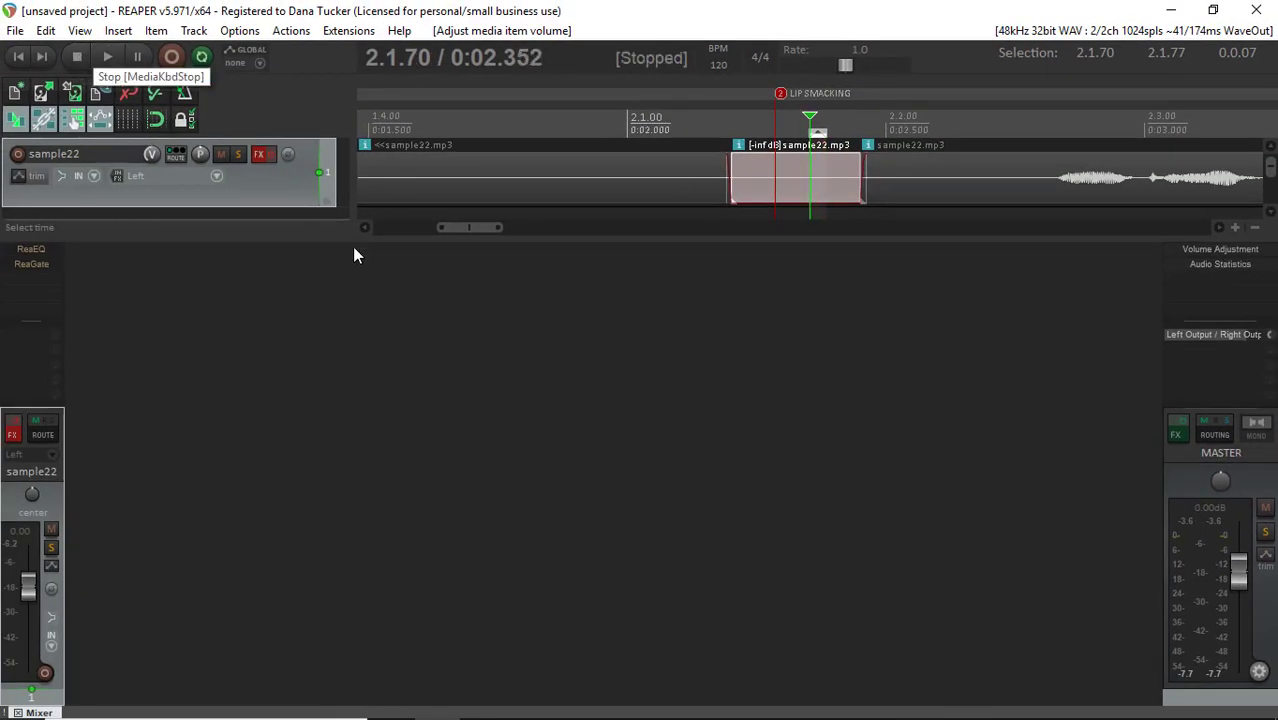
{"action": "left_click", "coordinate": [12, 432]}
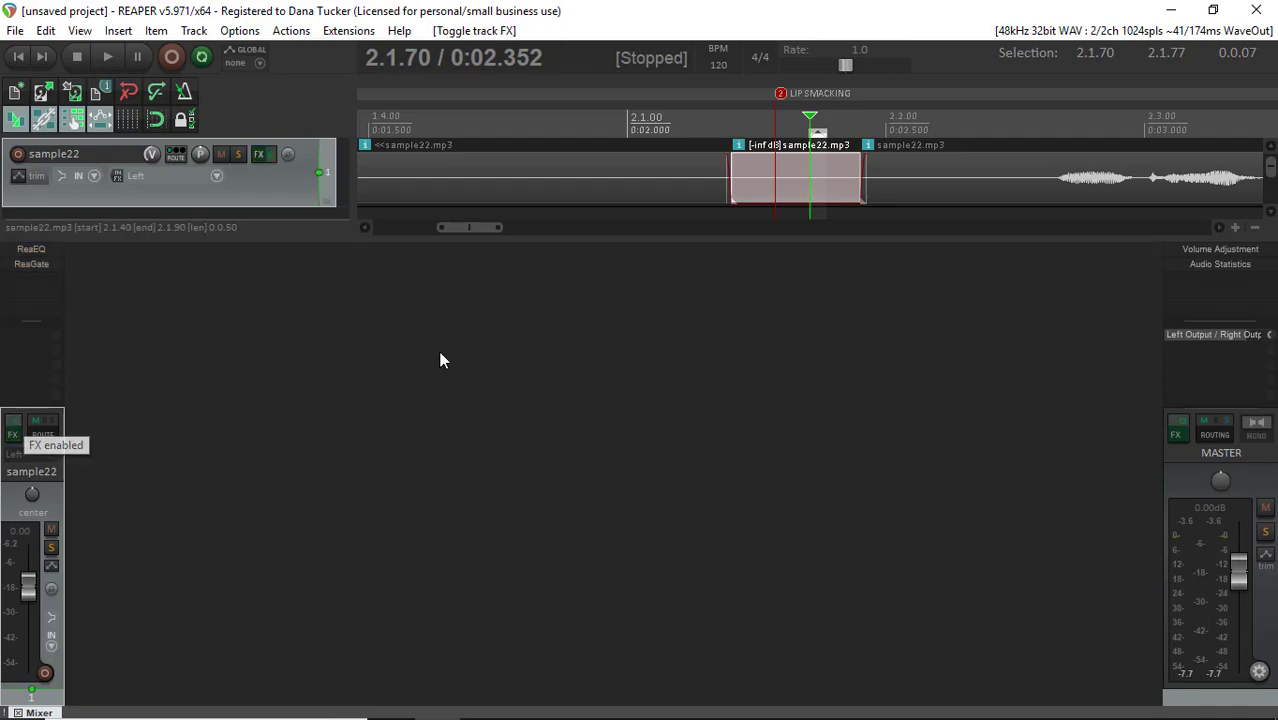
Render the entire project to an MP3 file named sam45 with the channels set to Mono
{"action": "left_click", "coordinate": [15, 31]}
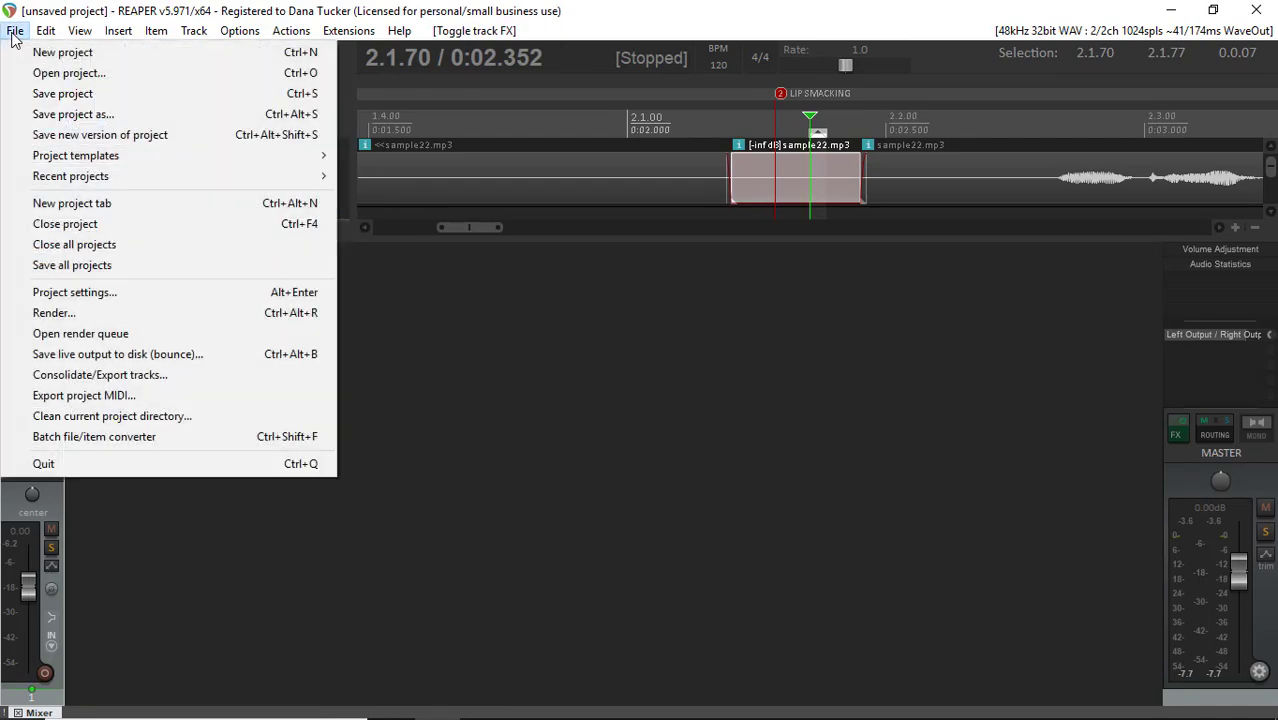
{"action": "left_click", "coordinate": [114, 318]}
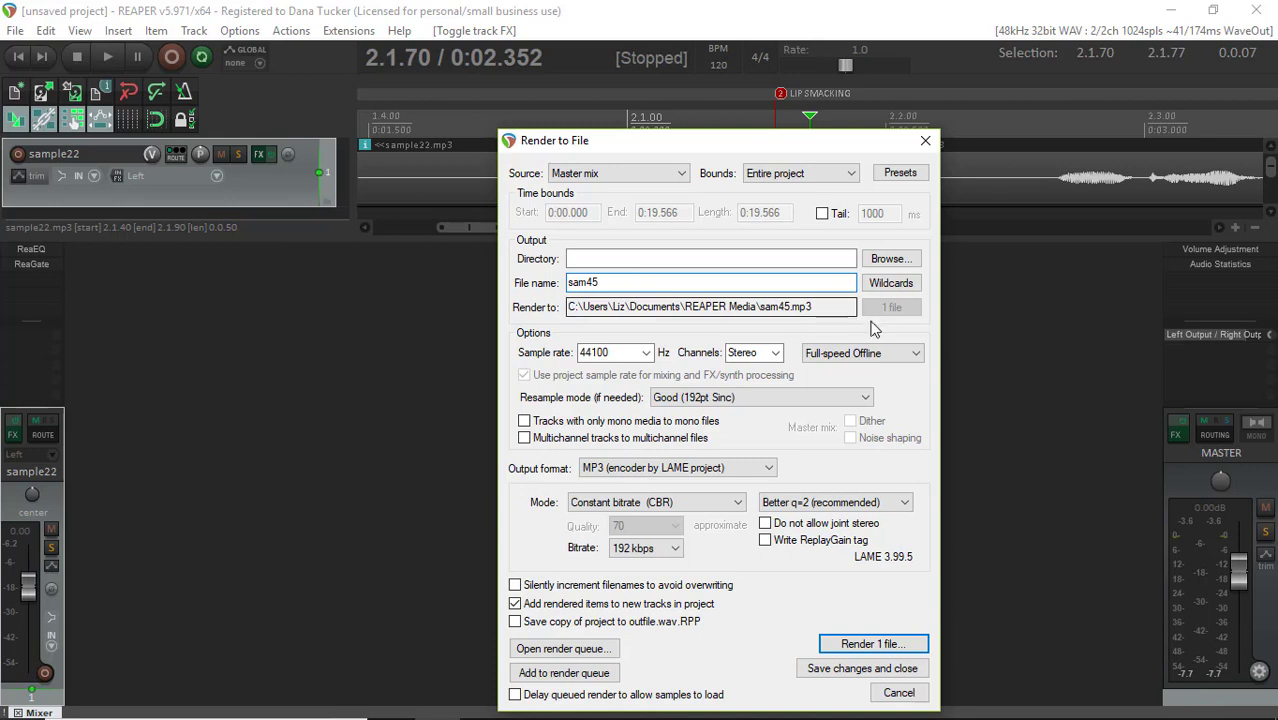
{"action": "left_click", "coordinate": [775, 355]}
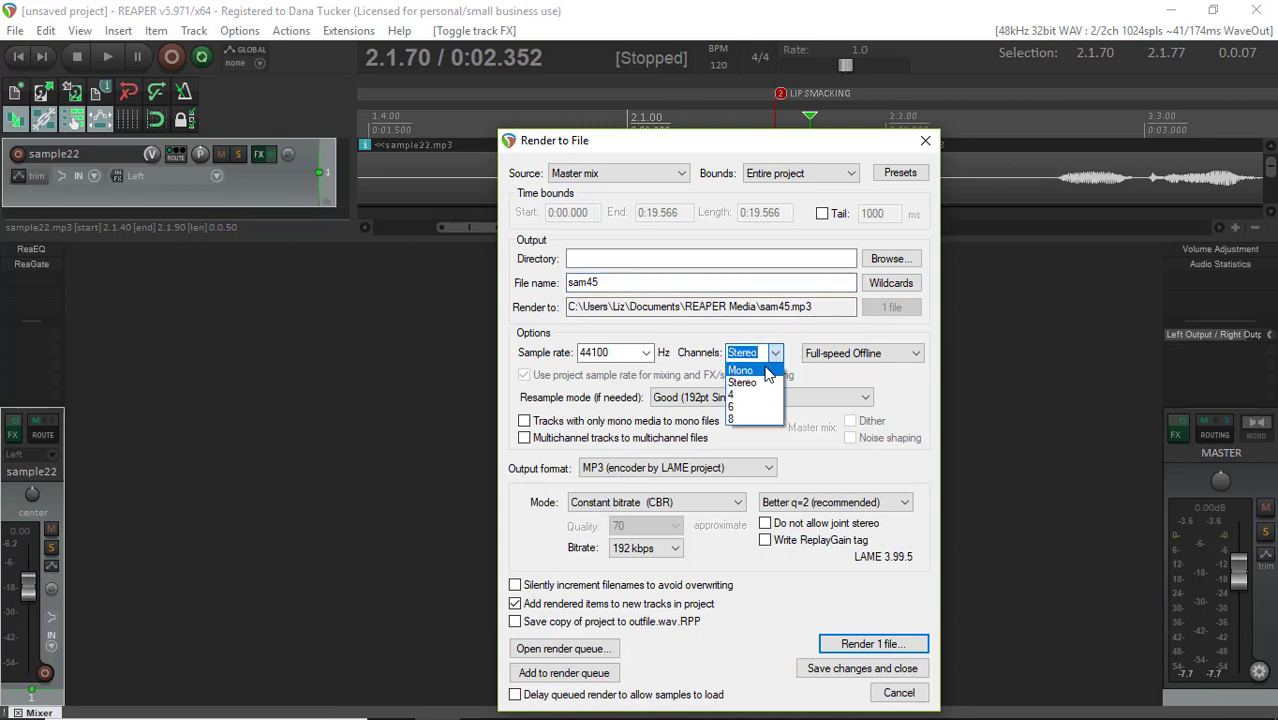
{"action": "left_click", "coordinate": [742, 370]}
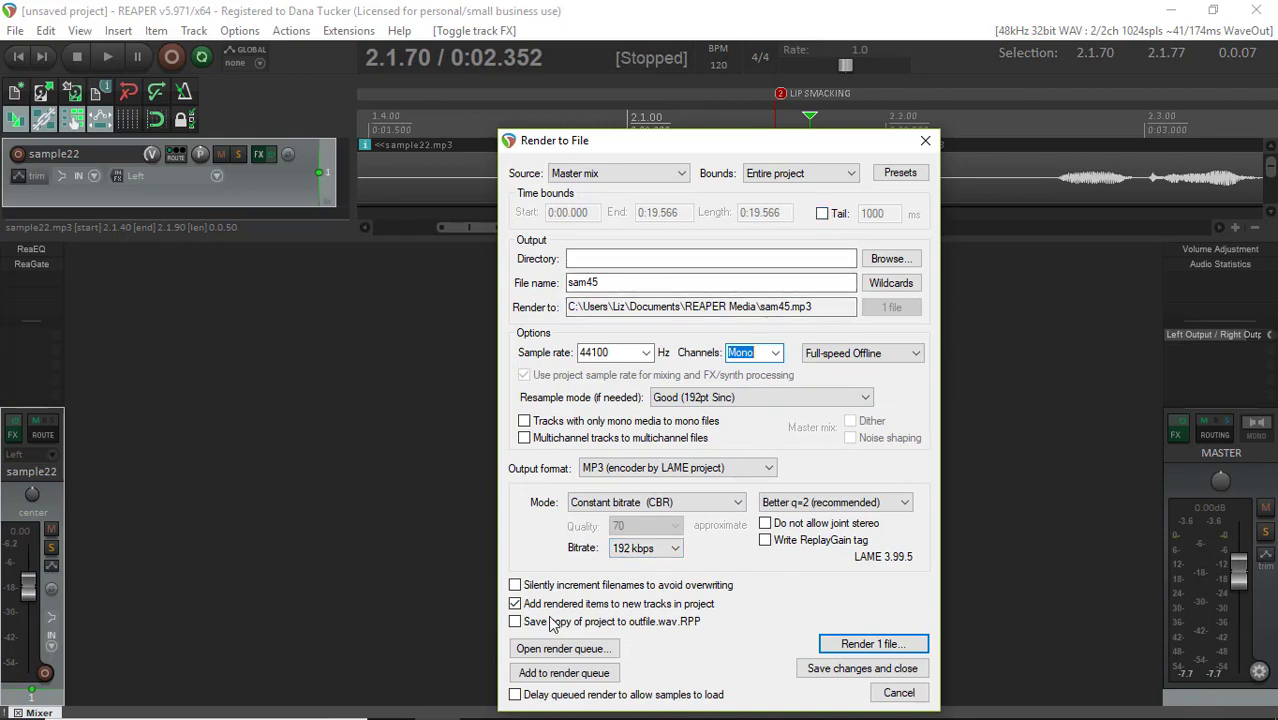
{"action": "left_click", "coordinate": [858, 646]}
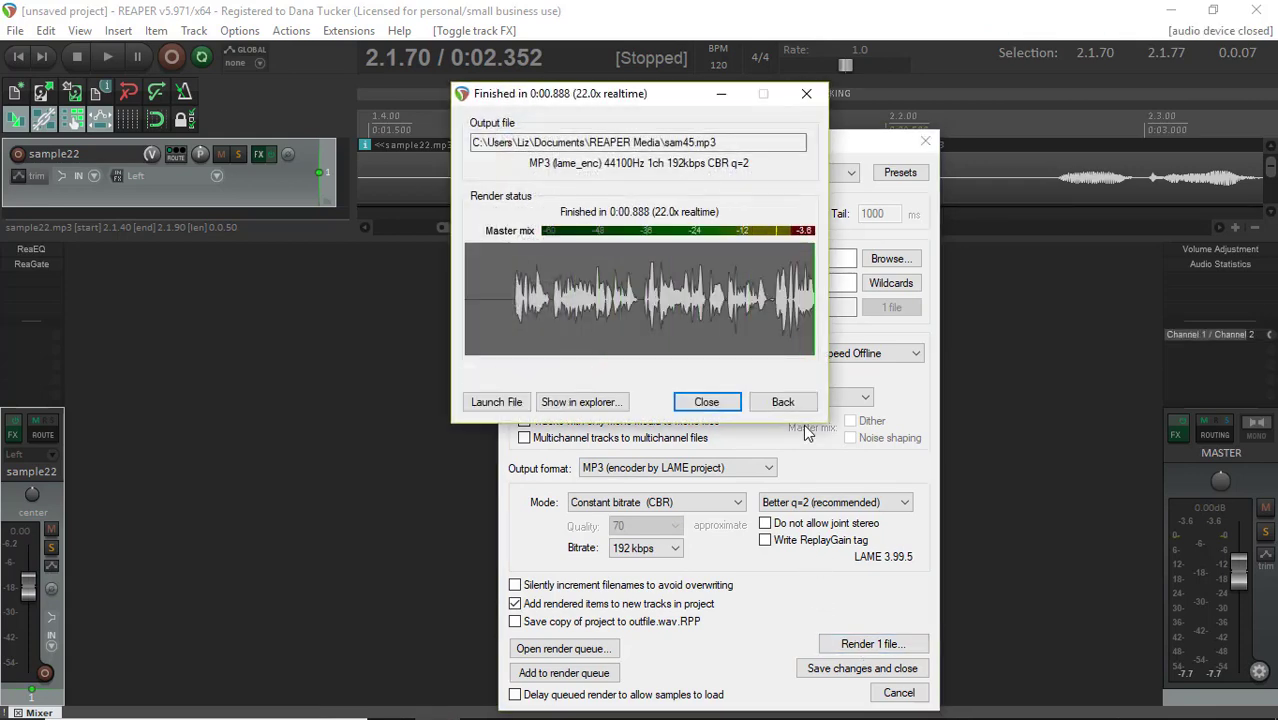
Close the finished render report and open the rendered sam45.mp3 item in Audacity as the external editor
{"action": "left_click", "coordinate": [706, 401]}
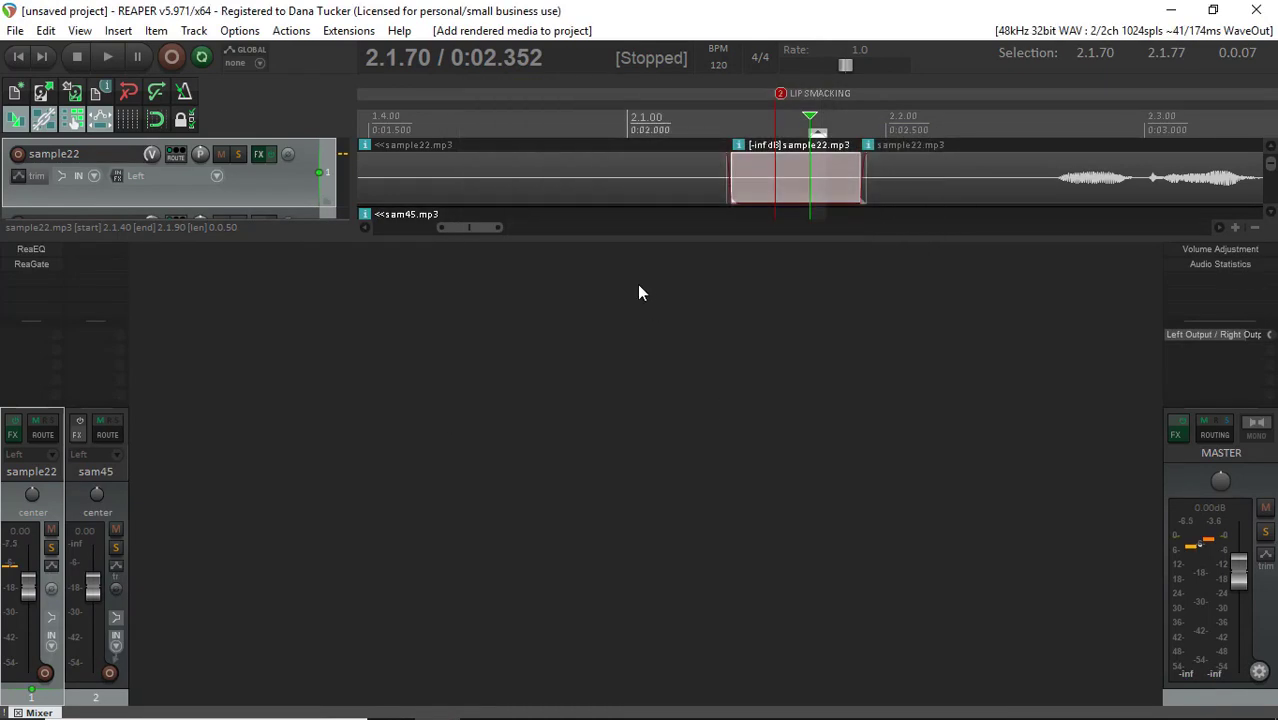
{"action": "left_click", "coordinate": [113, 501]}
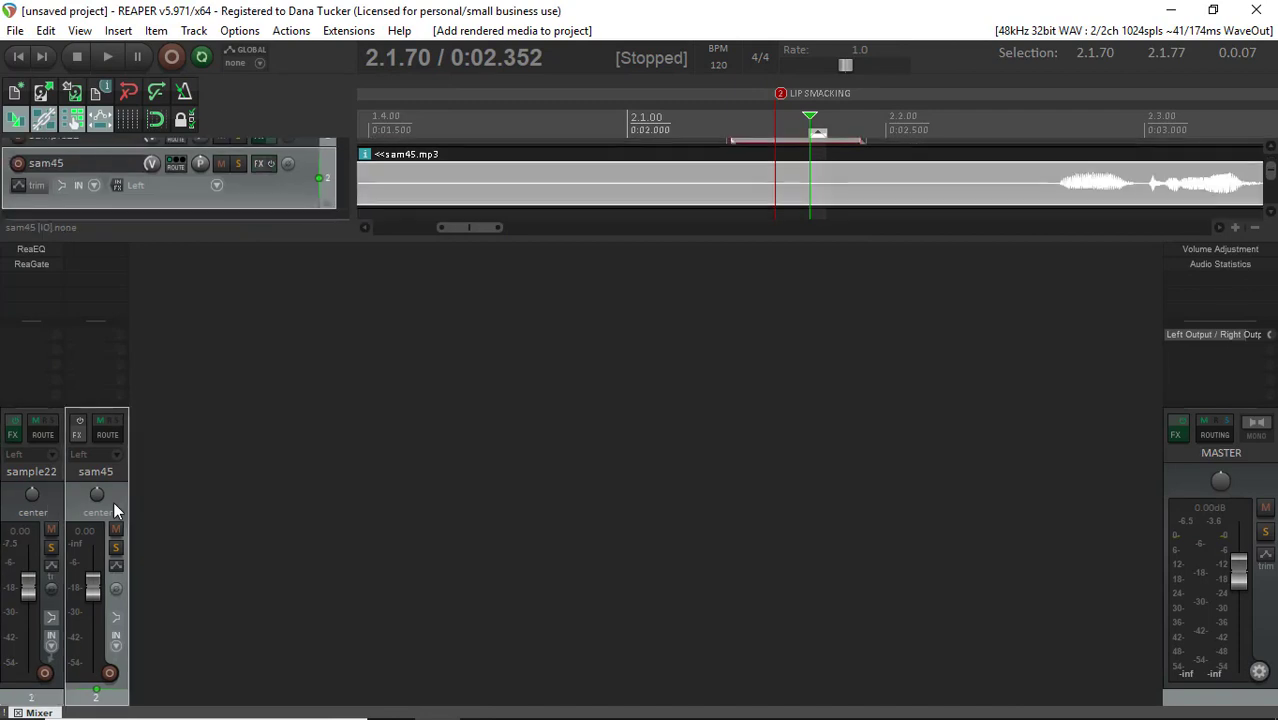
{"action": "scroll", "coordinate": [1028, 183], "scroll_direction": "down", "scroll_amount": 10}
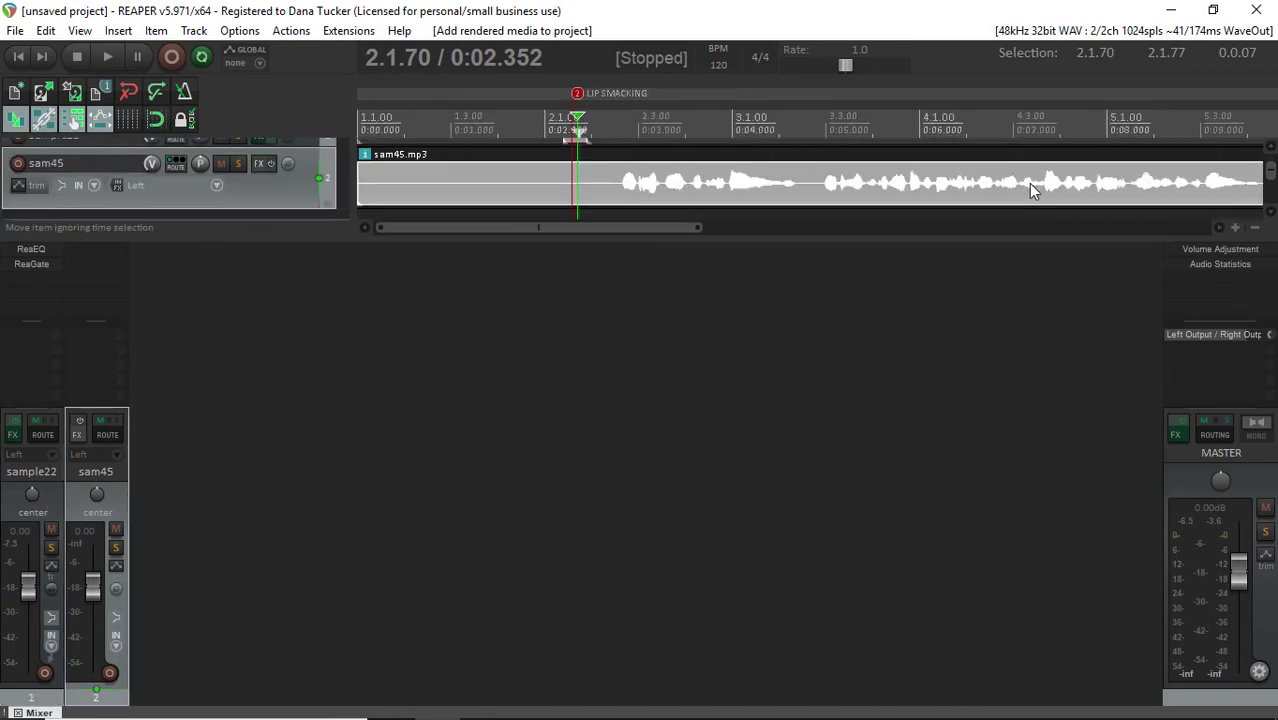
{"action": "left_click", "coordinate": [697, 187]}
{"action": "right_click", "coordinate": [697, 187]}
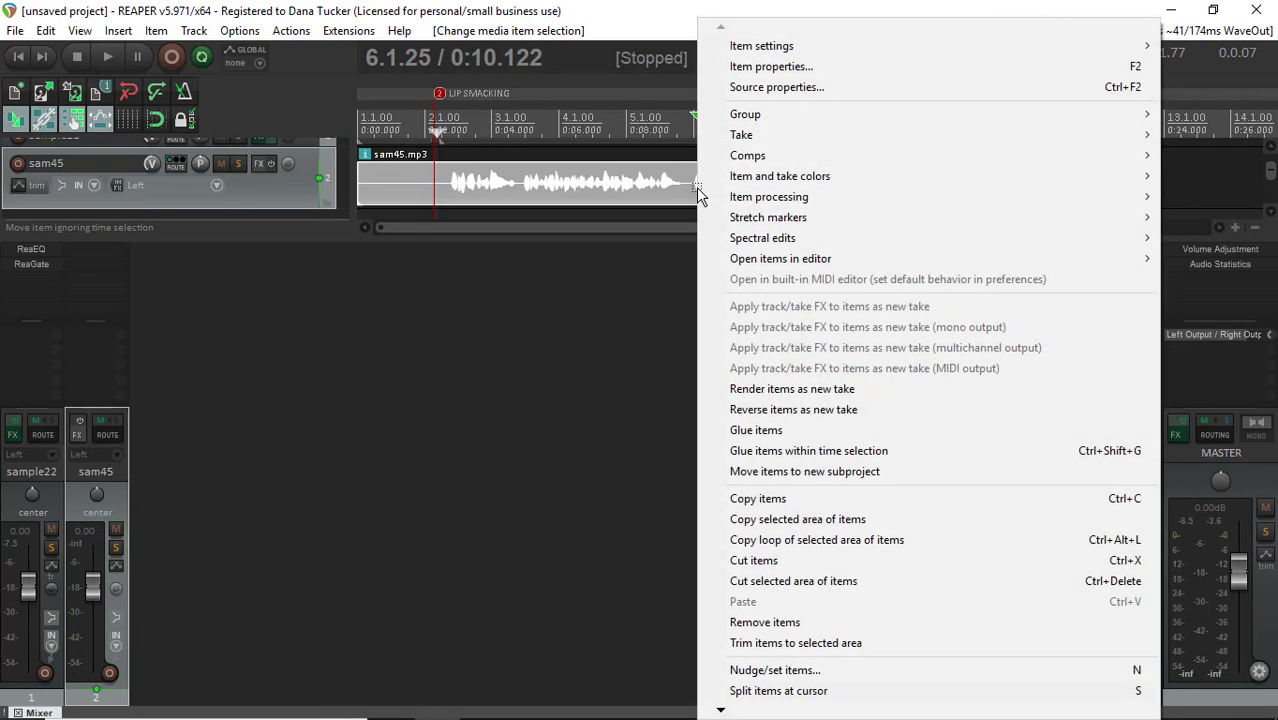
{"action": "mouse_move", "coordinate": [712, 259]}
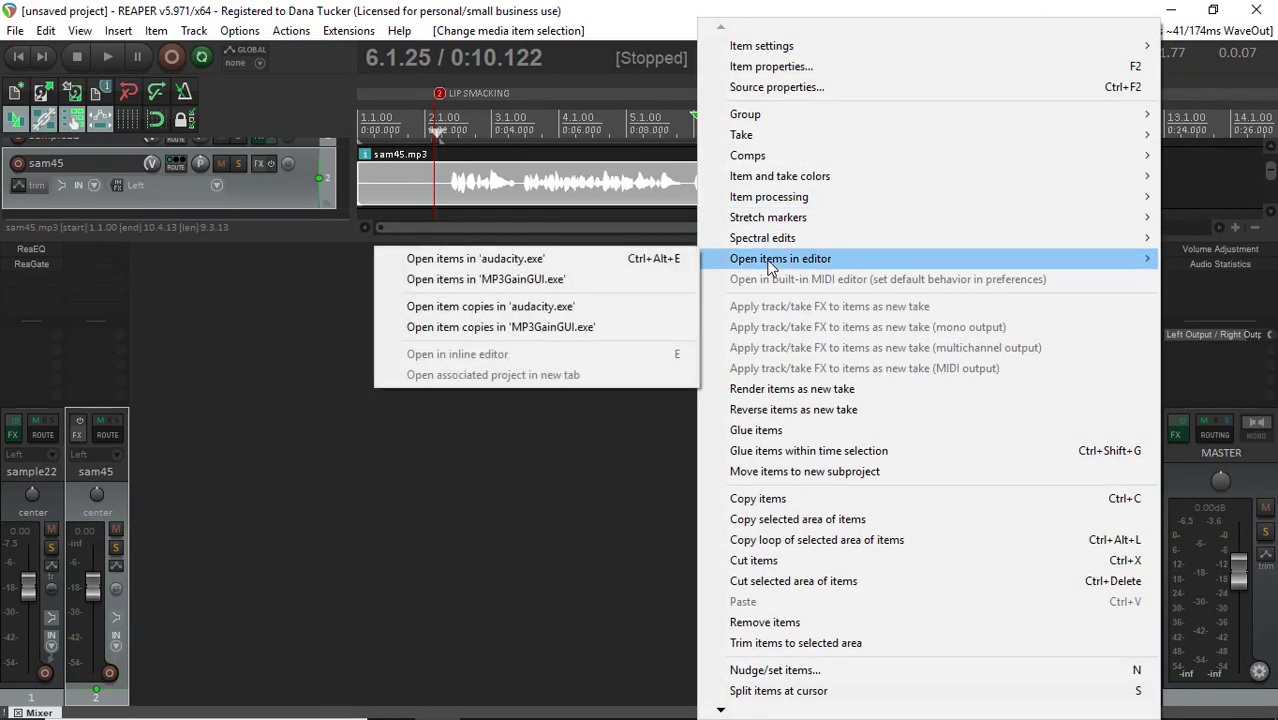
{"action": "left_click", "coordinate": [556, 262]}
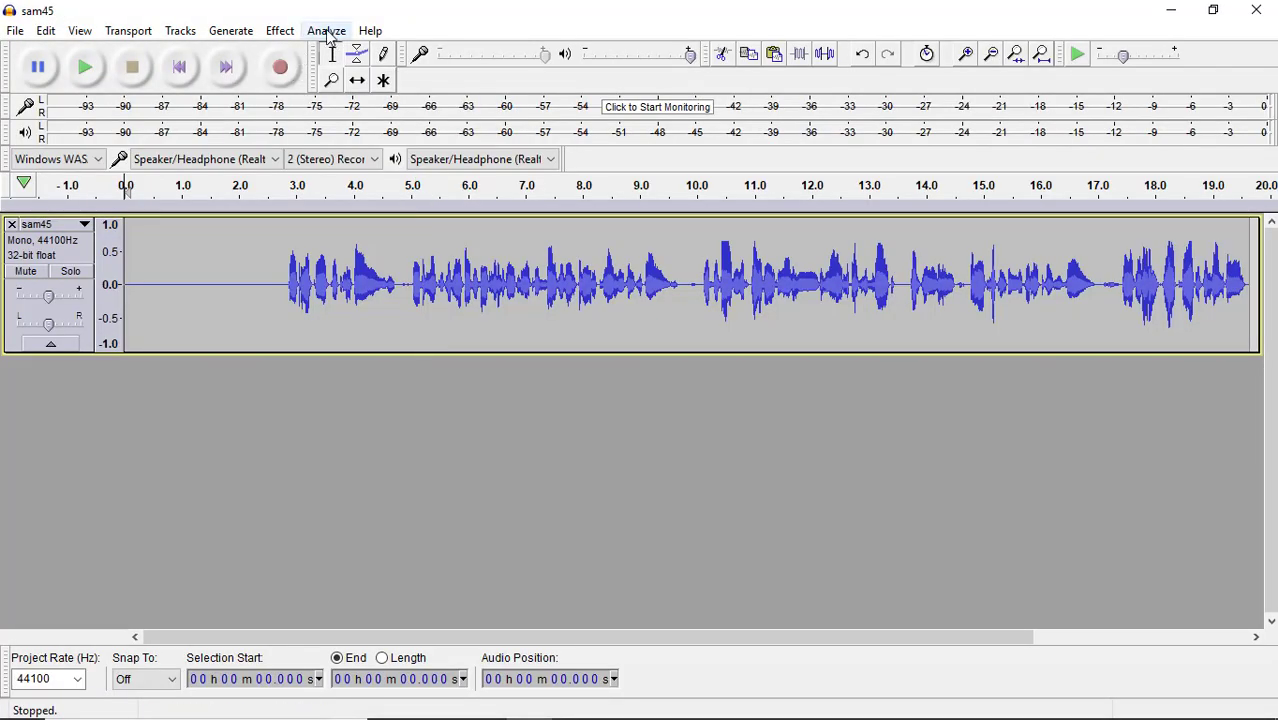
Run the Nyquist ACX Check on the sam45 track, dismiss its report and close Audacity to return to REAPER
{"action": "left_click", "coordinate": [328, 33]}
{"action": "mouse_move", "coordinate": [333, 159]}
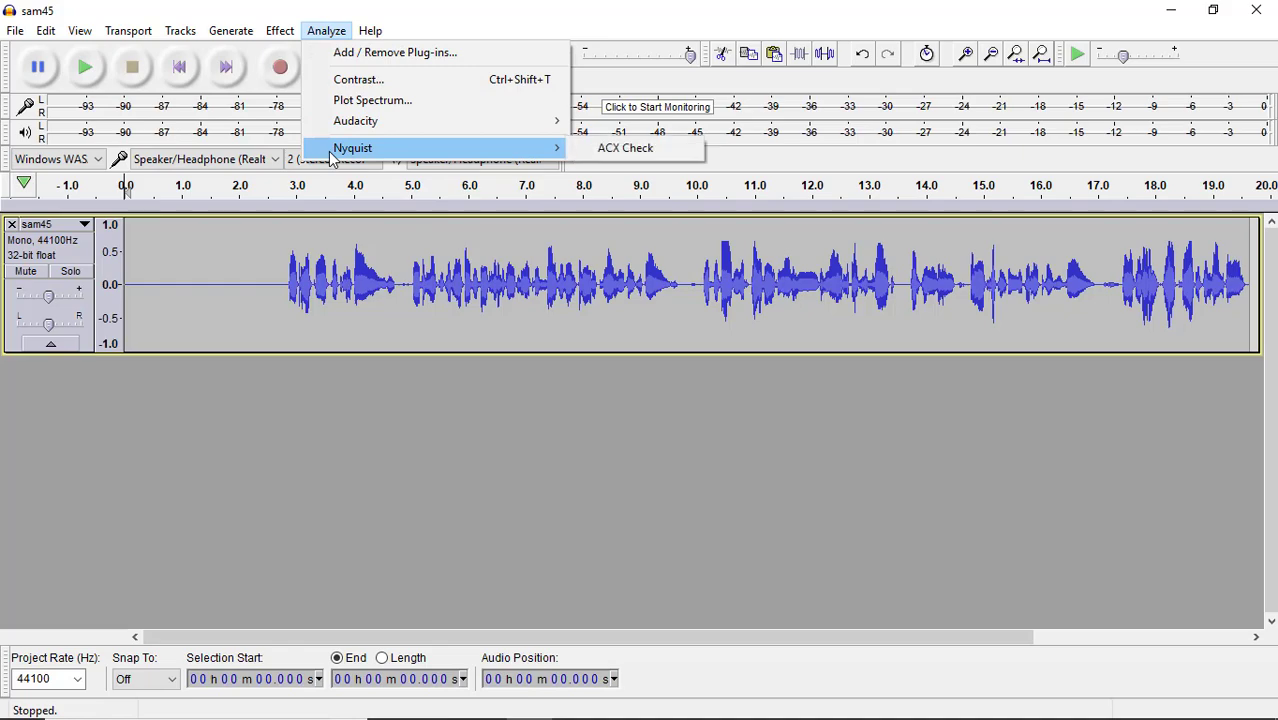
{"action": "left_click", "coordinate": [662, 152]}
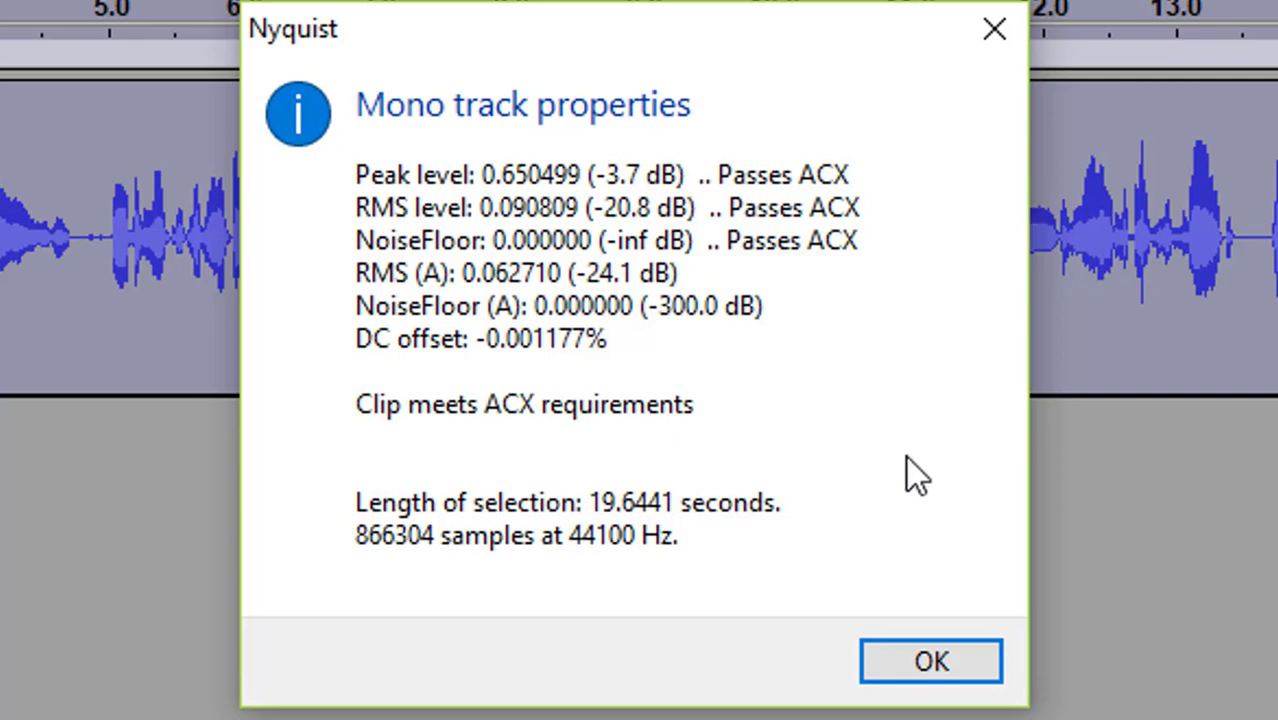
{"action": "left_click", "coordinate": [916, 663]}
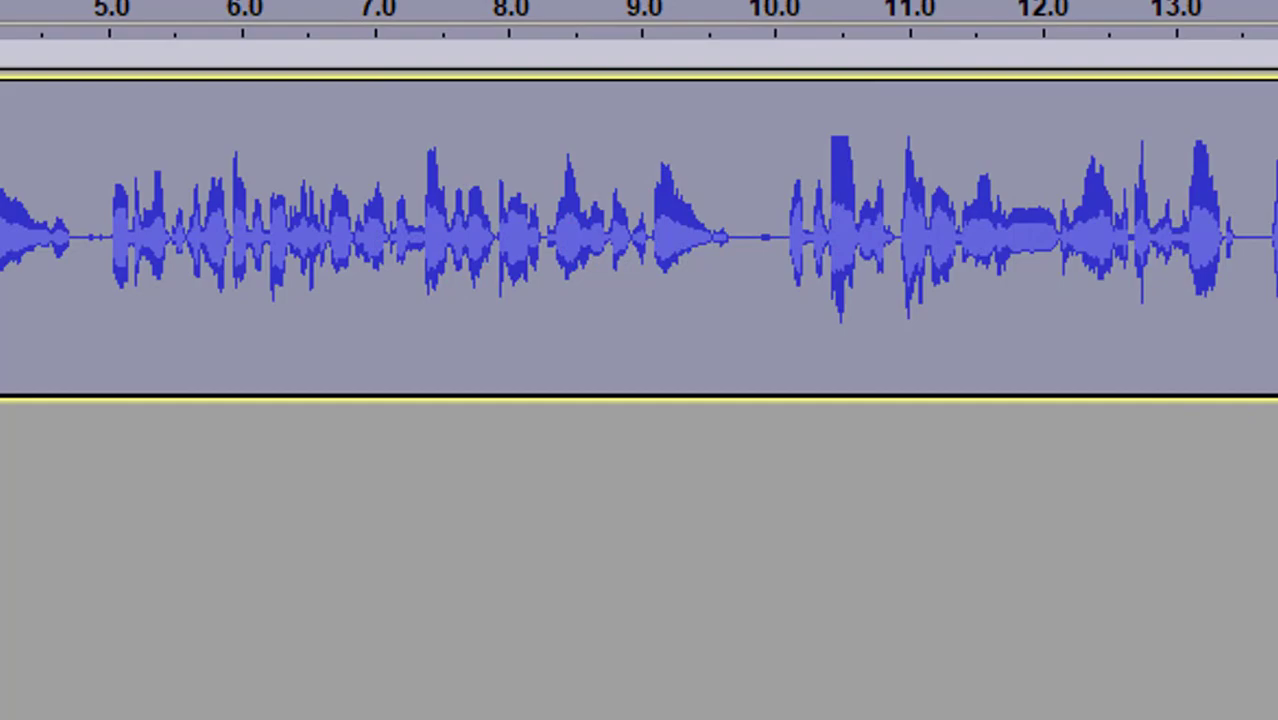
{"action": "left_click", "coordinate": [1264, 7]}
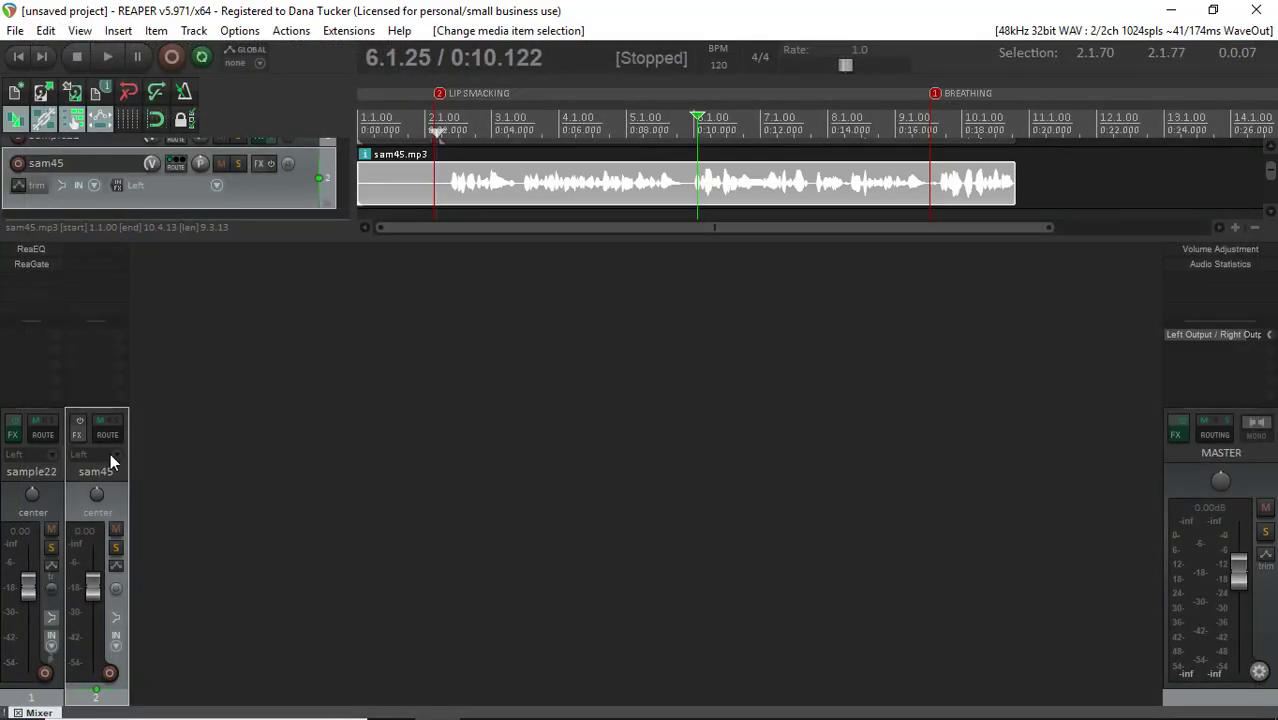
Play the soloed sam45 track from the project start with master effects bypassed, checking its levels on the enlarged project view's master meter
{"action": "left_click", "coordinate": [115, 548]}
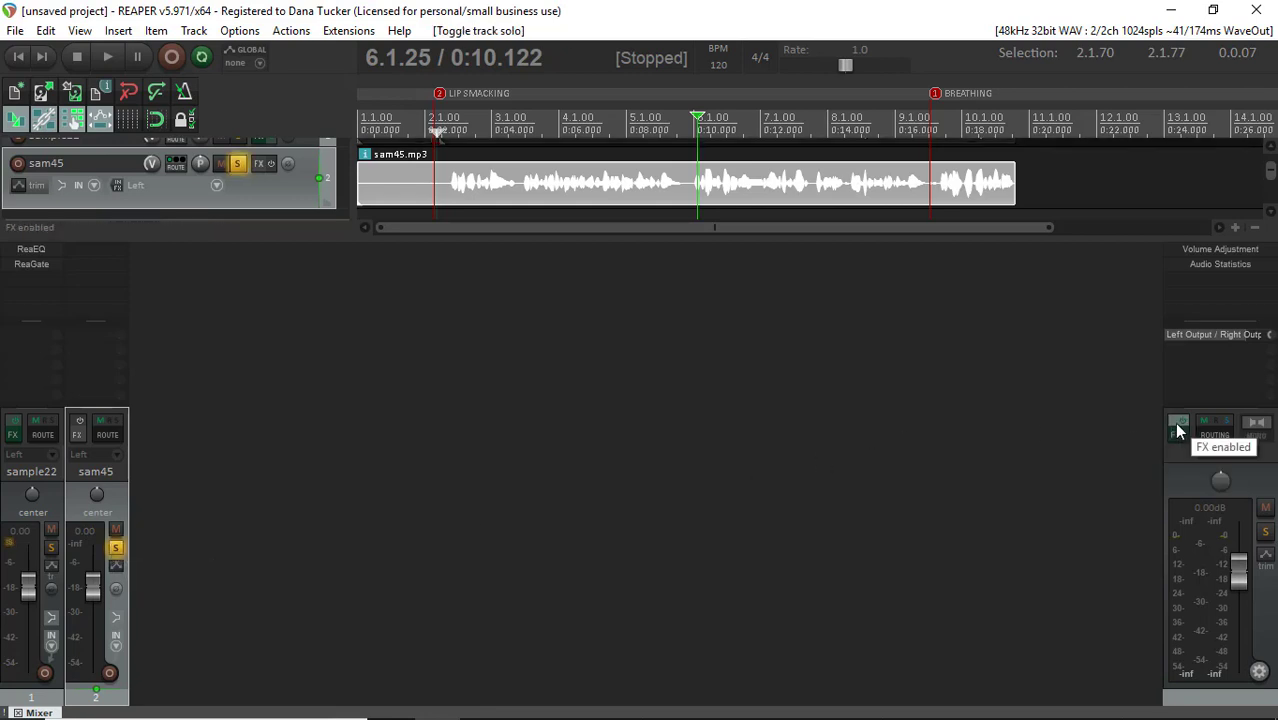
{"action": "left_click", "coordinate": [1178, 430]}
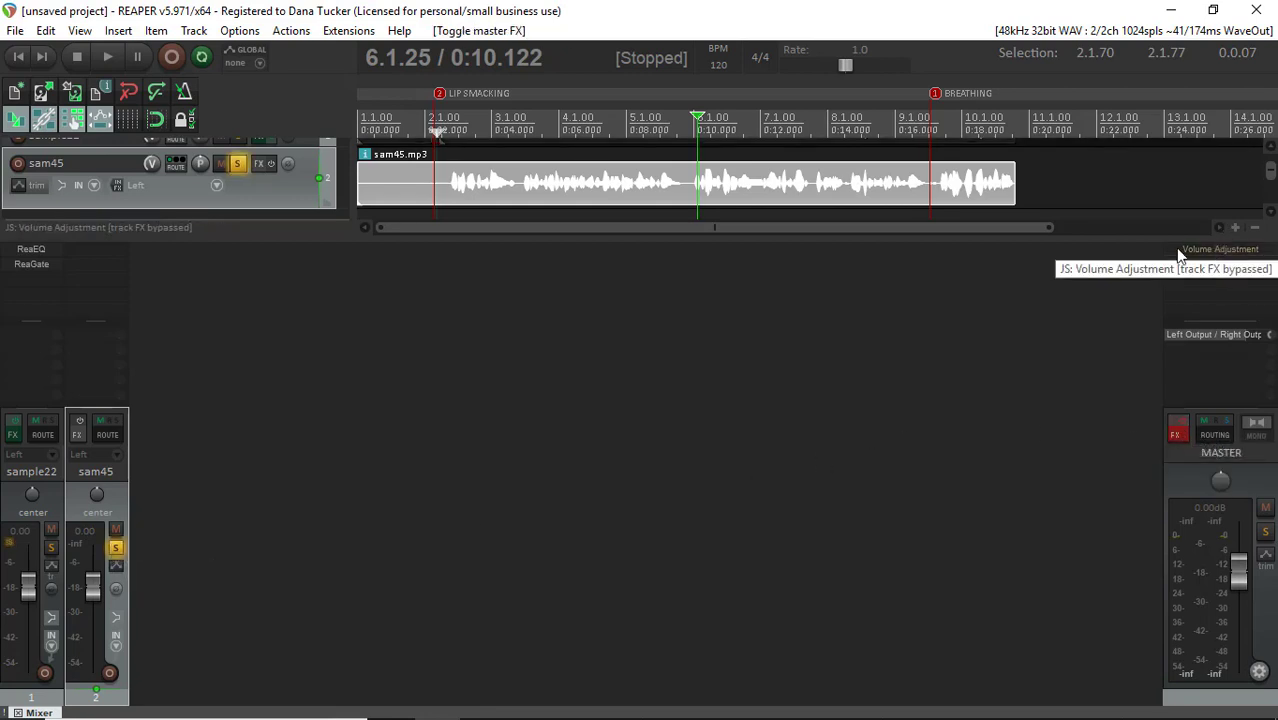
{"action": "left_click", "coordinate": [18, 56]}
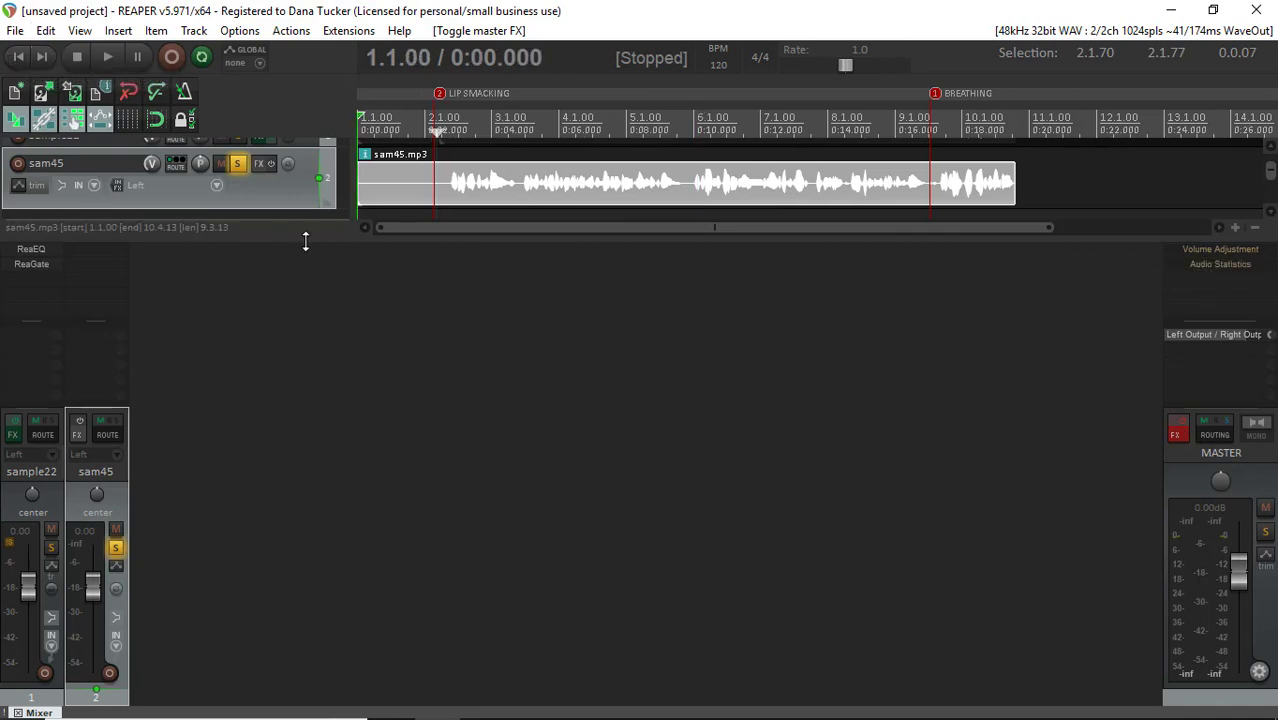
{"action": "left_click_drag", "start_coordinate": [305, 241], "coordinate": [275, 404]}
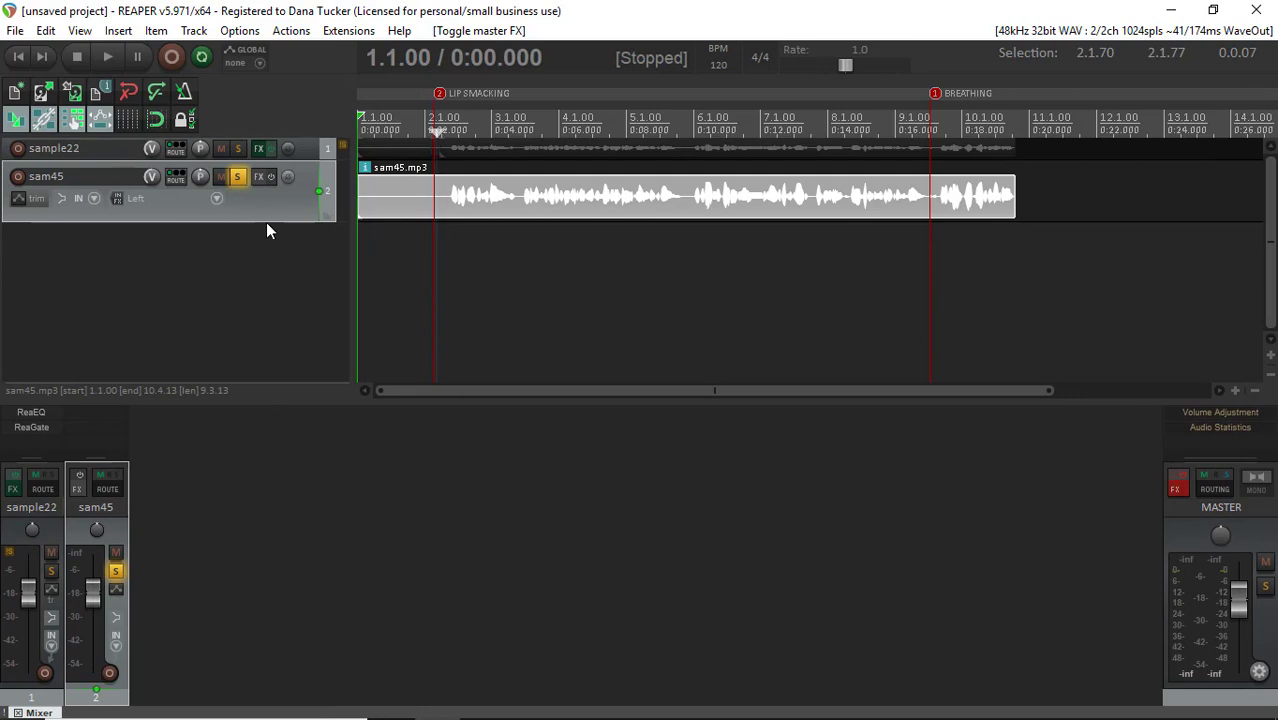
{"action": "left_click", "coordinate": [107, 56]}
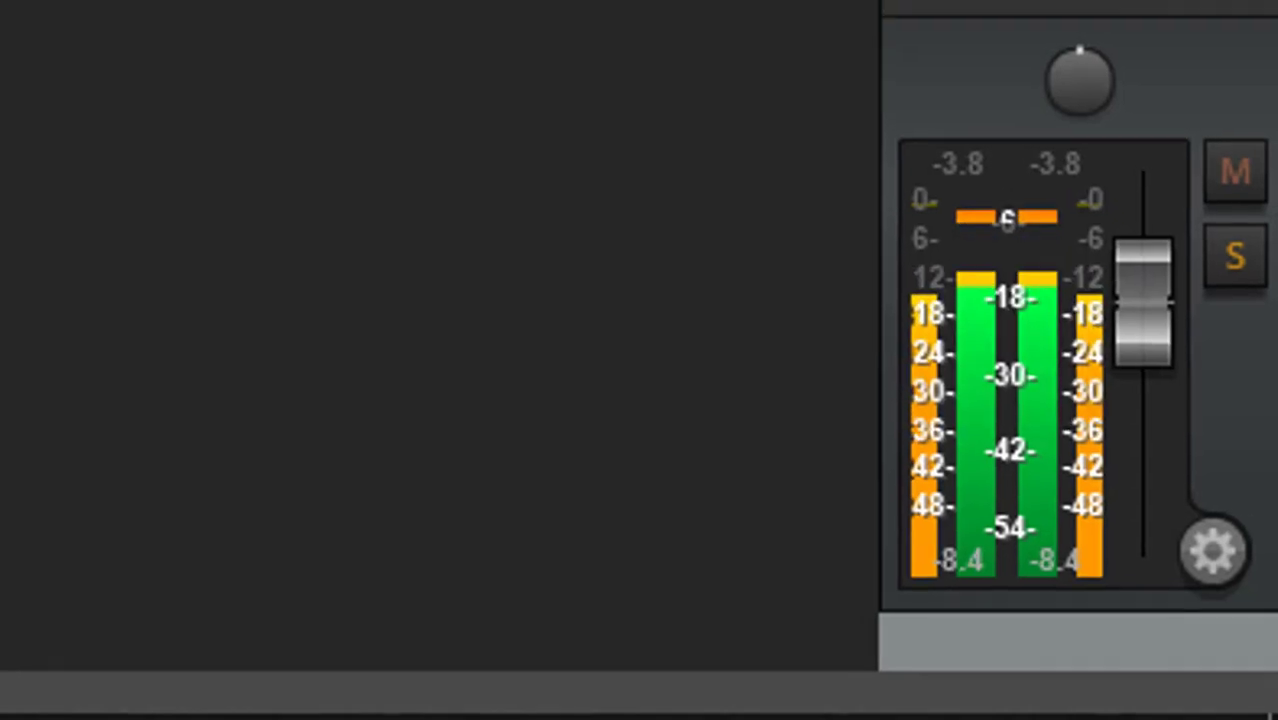
{"action": "key", "text": "space"}
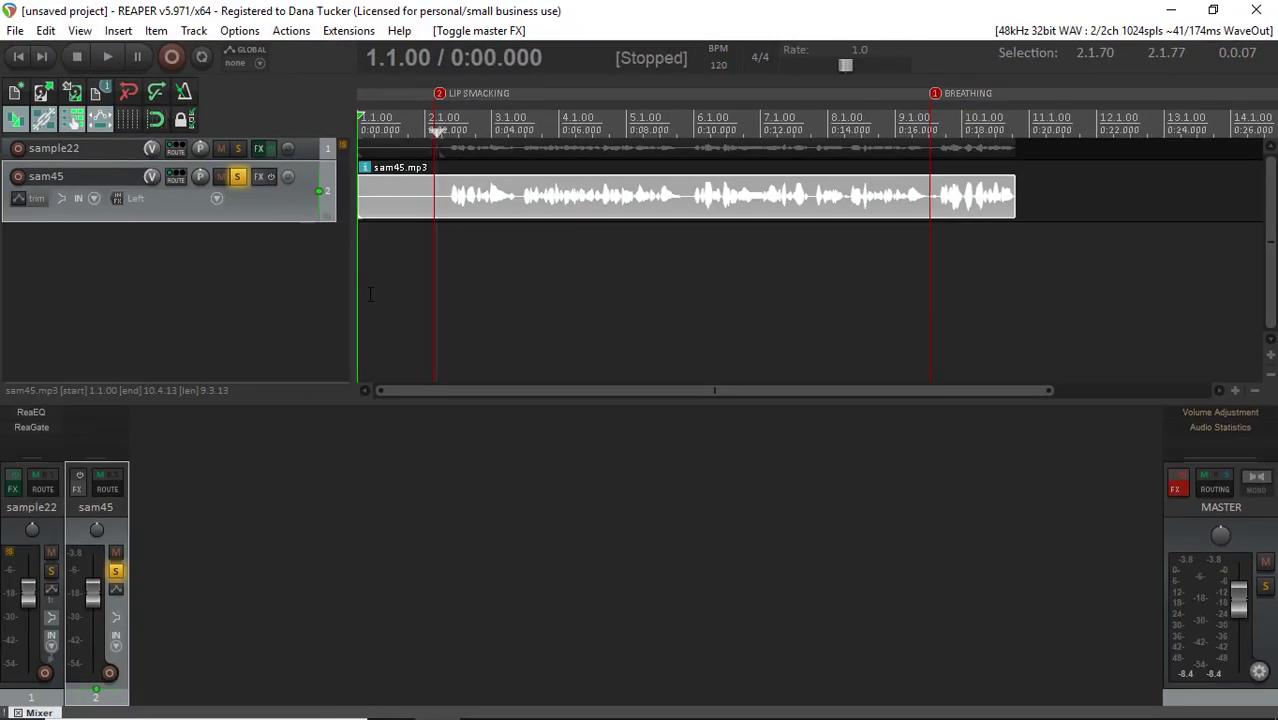